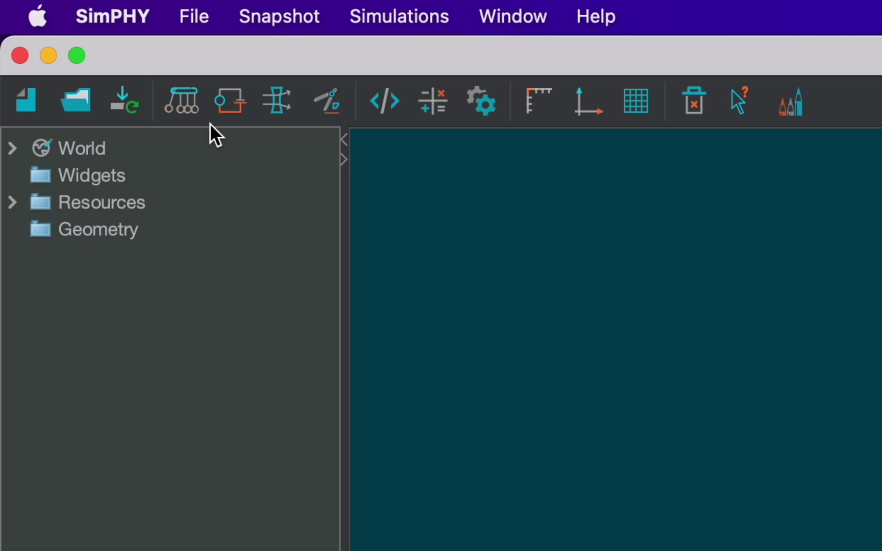
pyautogui.click(185, 113)
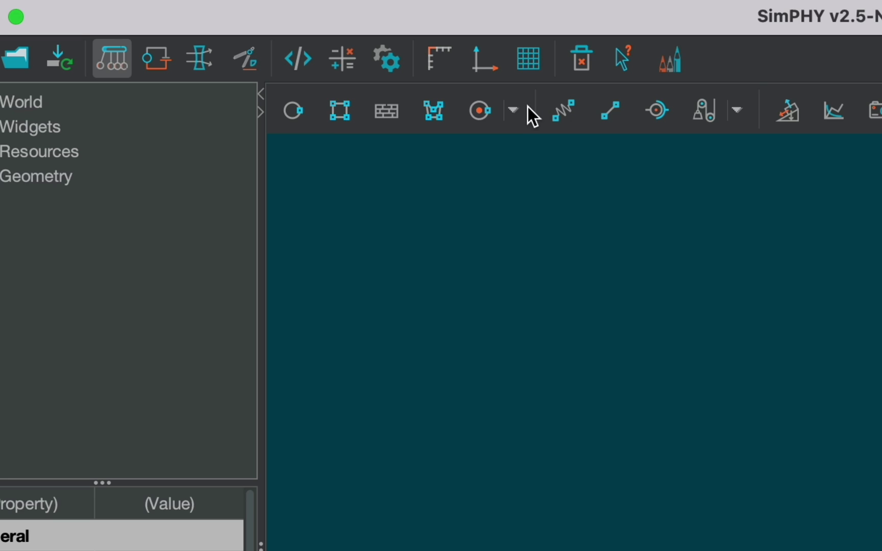
pyautogui.click(514, 110)
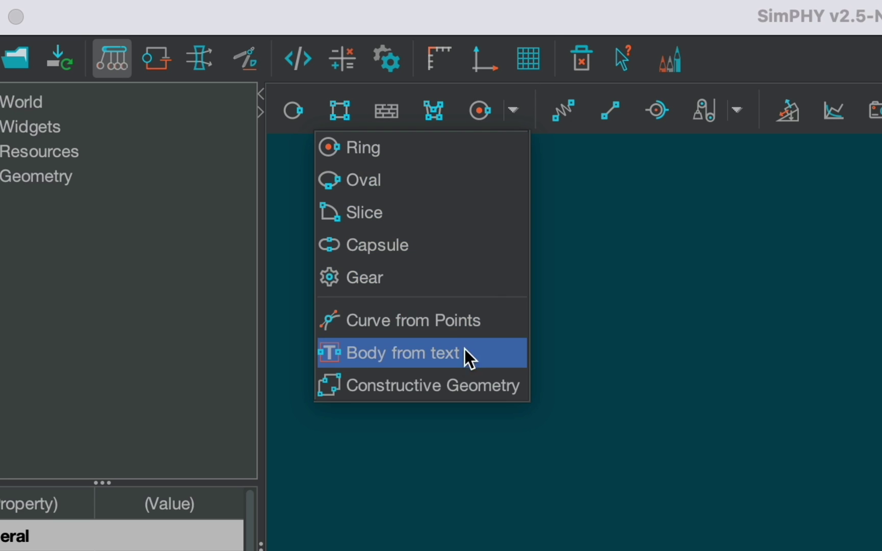
pyautogui.click(571, 210)
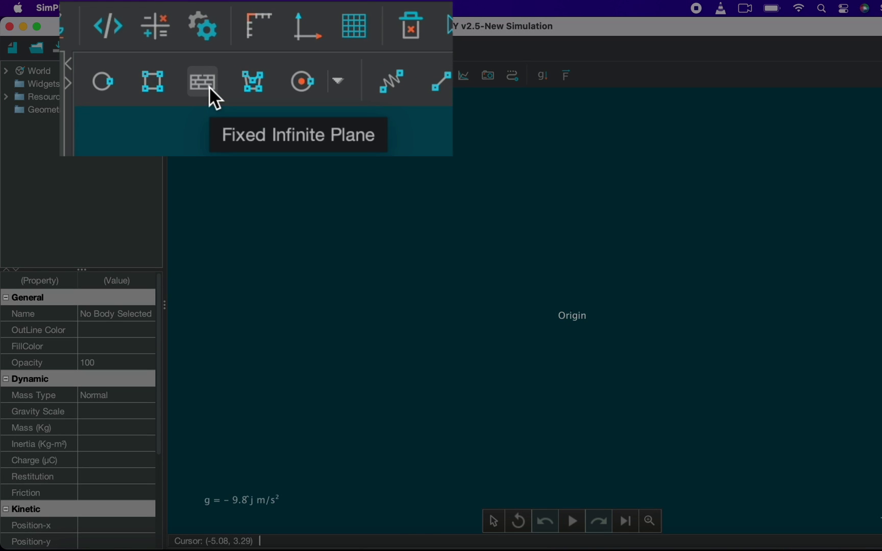
# - Add a ground plane across the lower canvas and draw four discs of increasing size
pyautogui.click(231, 76)
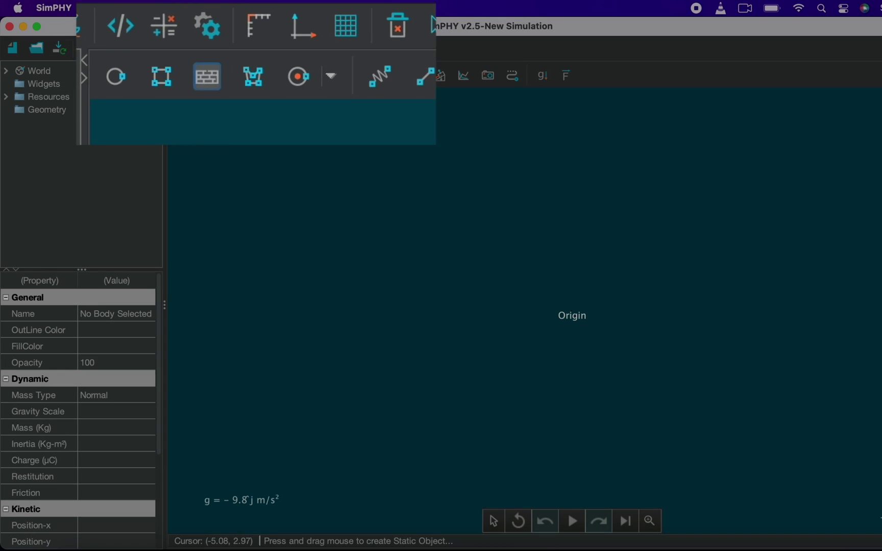
pyautogui.moveTo(199, 380); pyautogui.dragTo(246, 383)
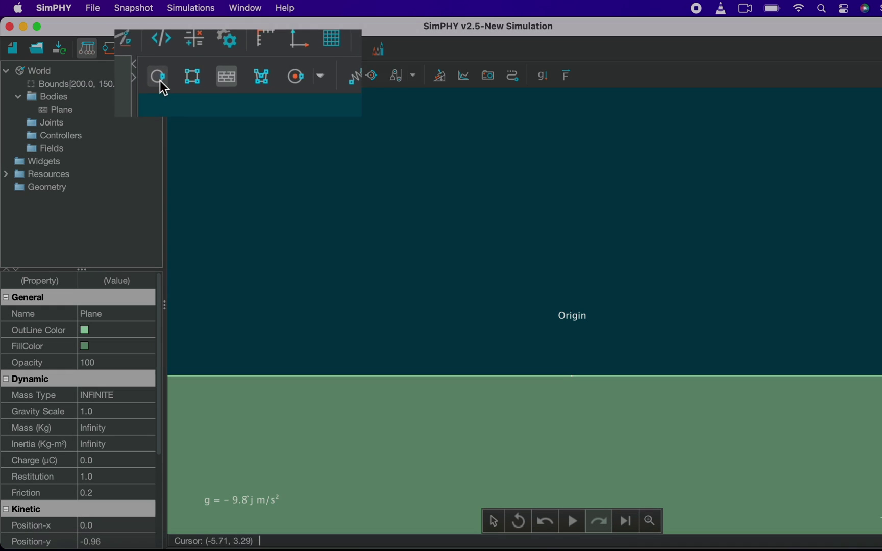
pyautogui.click(182, 75)
pyautogui.moveTo(270, 197); pyautogui.dragTo(275, 221)
pyautogui.moveTo(367, 169); pyautogui.dragTo(399, 172)
pyautogui.moveTo(466, 168); pyautogui.dragTo(500, 190)
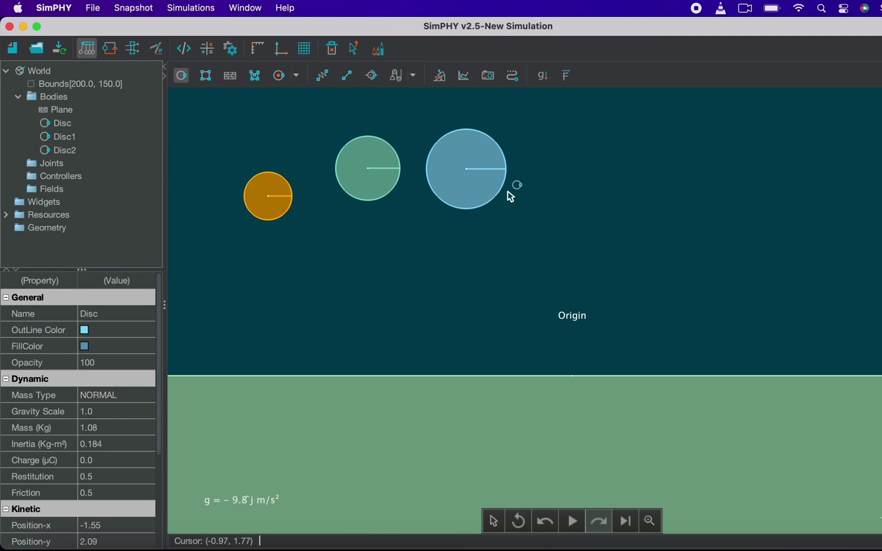
pyautogui.moveTo(561, 254); pyautogui.dragTo(606, 290)
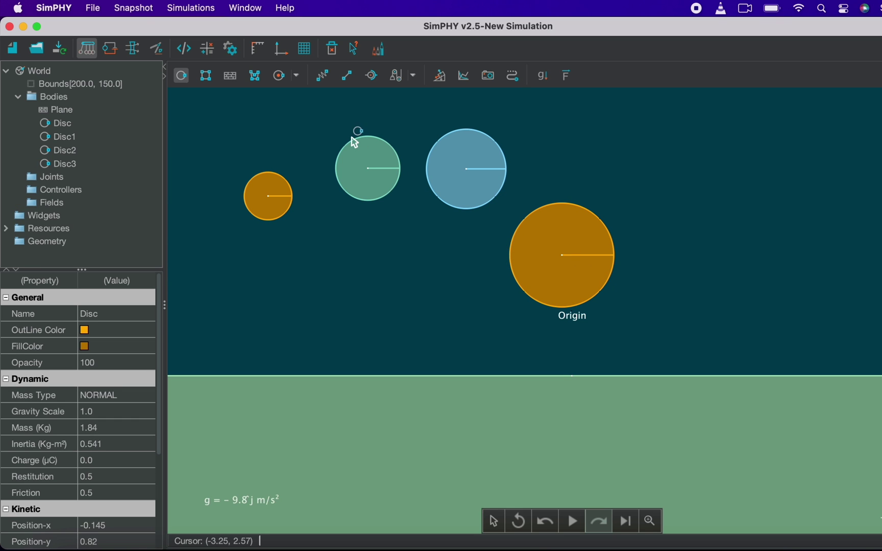
# - Draw three rings, two at the upper right and one at the upper left
pyautogui.click(279, 78)
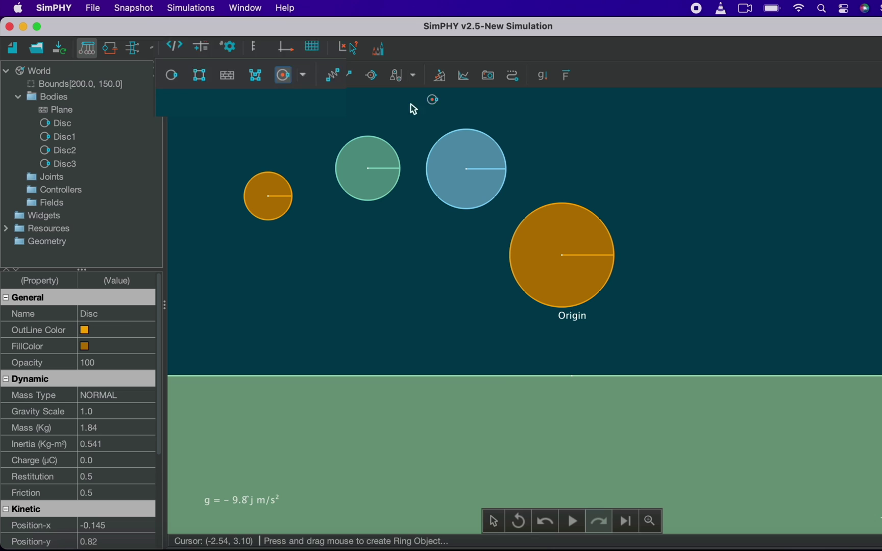
pyautogui.moveTo(606, 130); pyautogui.dragTo(700, 185)
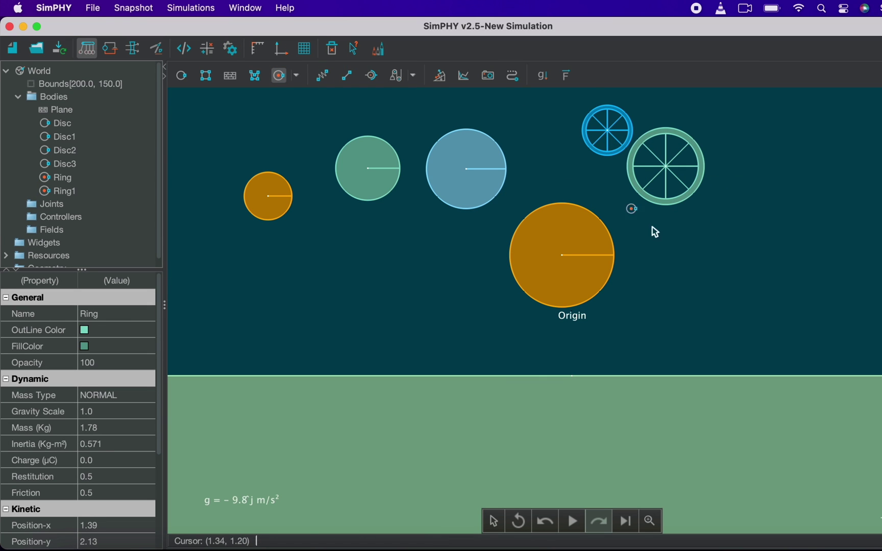
pyautogui.moveTo(279, 118); pyautogui.dragTo(296, 135)
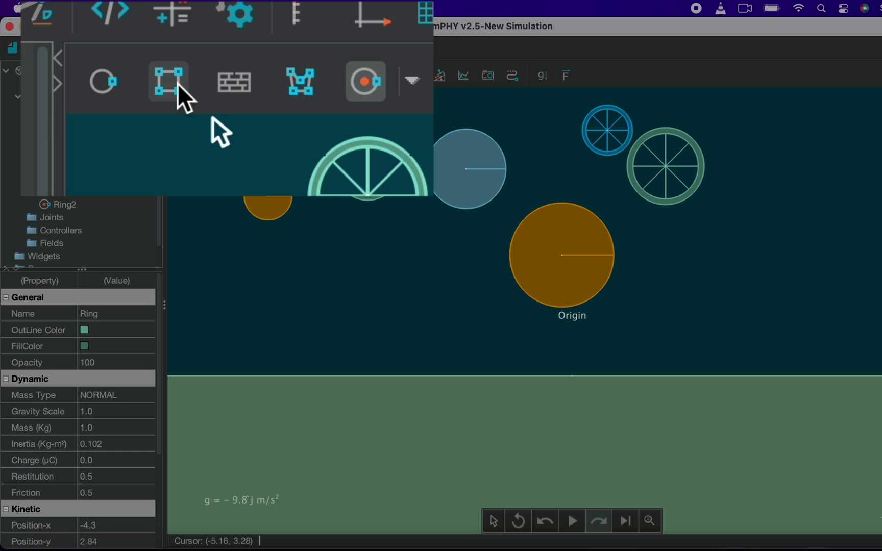
# - Draw a pink block at the top right and a teal block about 1.02 m by 0.25 m
pyautogui.click(205, 75)
pyautogui.moveTo(732, 125); pyautogui.dragTo(797, 149)
pyautogui.moveTo(541, 170); pyautogui.dragTo(612, 189)
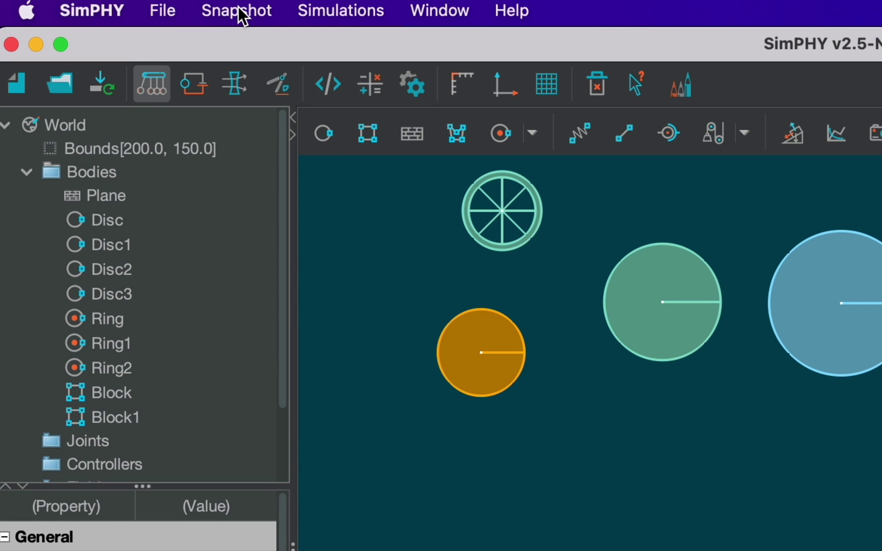
# - Take a snapshot of the scene, then restore New Simulation [06:40:00] from the Snapshot list
pyautogui.click(245, 10)
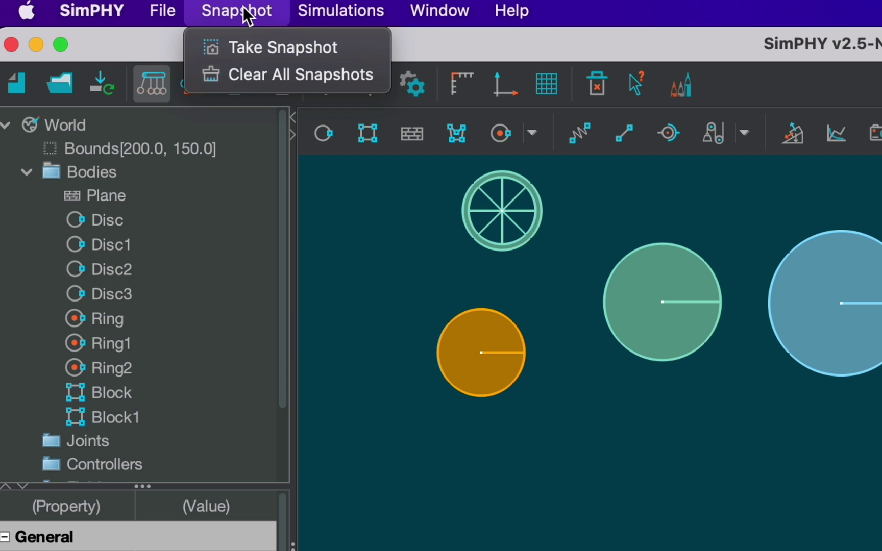
pyautogui.click(249, 43)
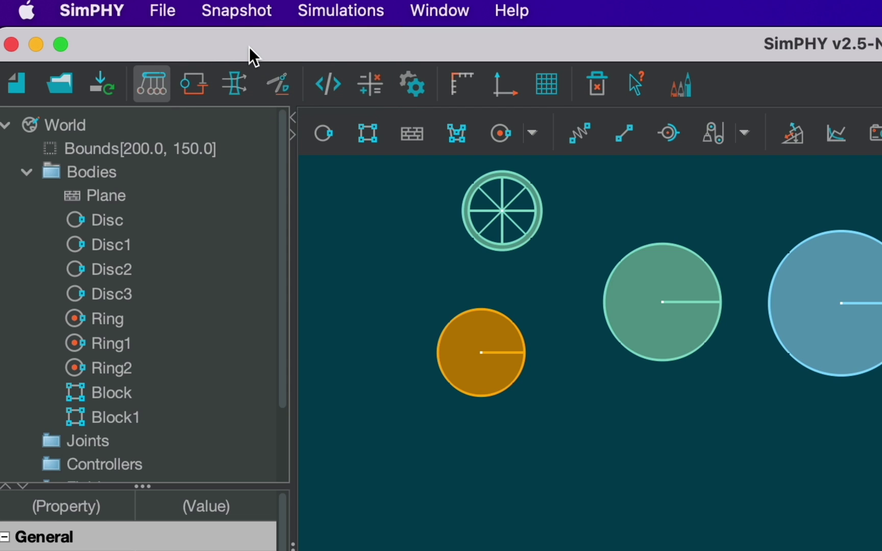
pyautogui.click(247, 13)
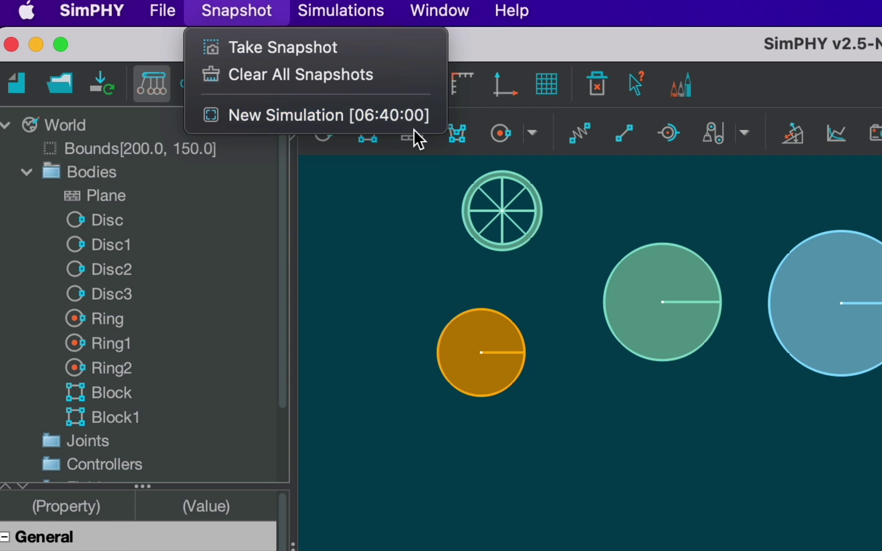
pyautogui.click(390, 114)
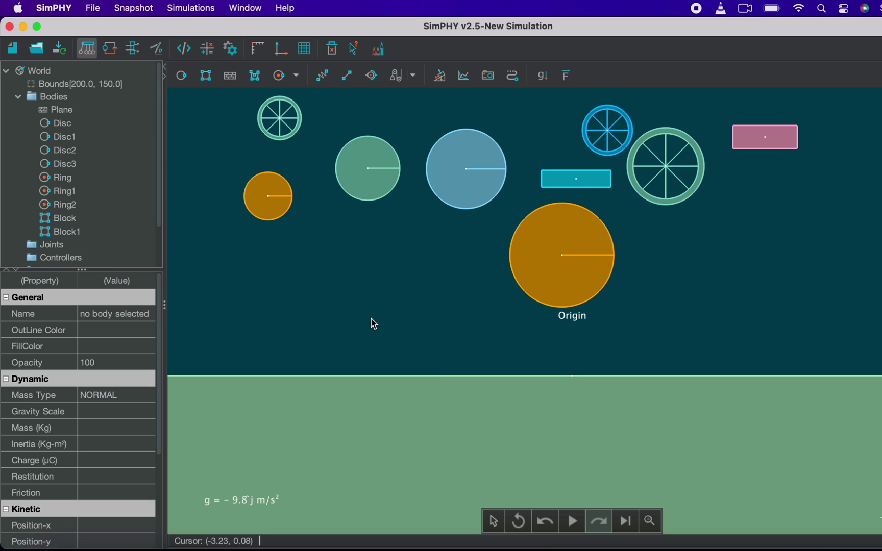
# - Run the simulation, then drag the orange, blue and green discs and one ring back into the air
pyautogui.click(570, 520)
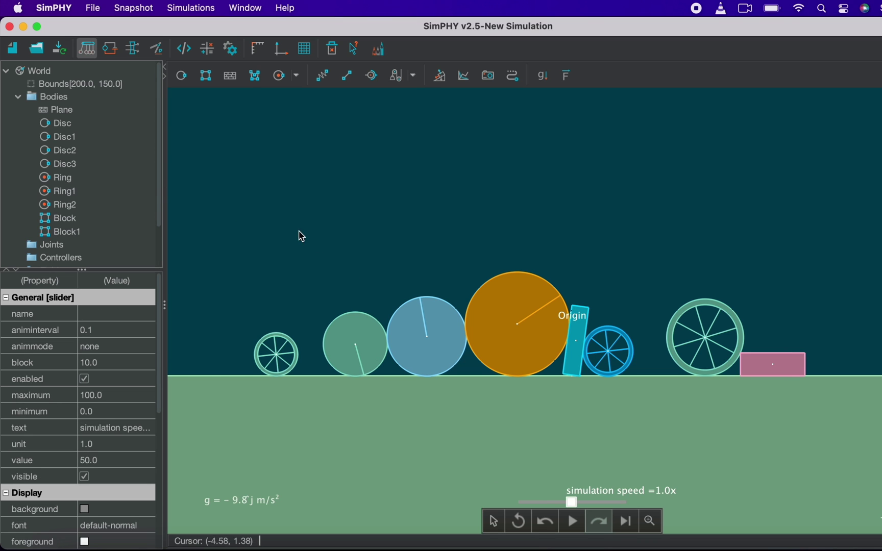
pyautogui.moveTo(519, 321); pyautogui.dragTo(520, 234)
pyautogui.moveTo(449, 328); pyautogui.dragTo(388, 254)
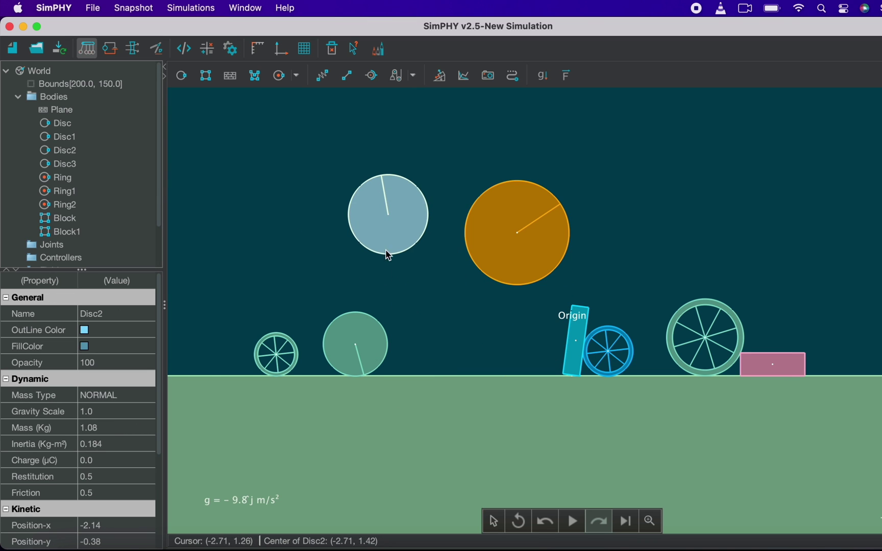
pyautogui.moveTo(342, 331); pyautogui.dragTo(278, 238)
pyautogui.moveTo(610, 350); pyautogui.dragTo(664, 239)
pyautogui.moveTo(710, 309); pyautogui.dragTo(766, 193)
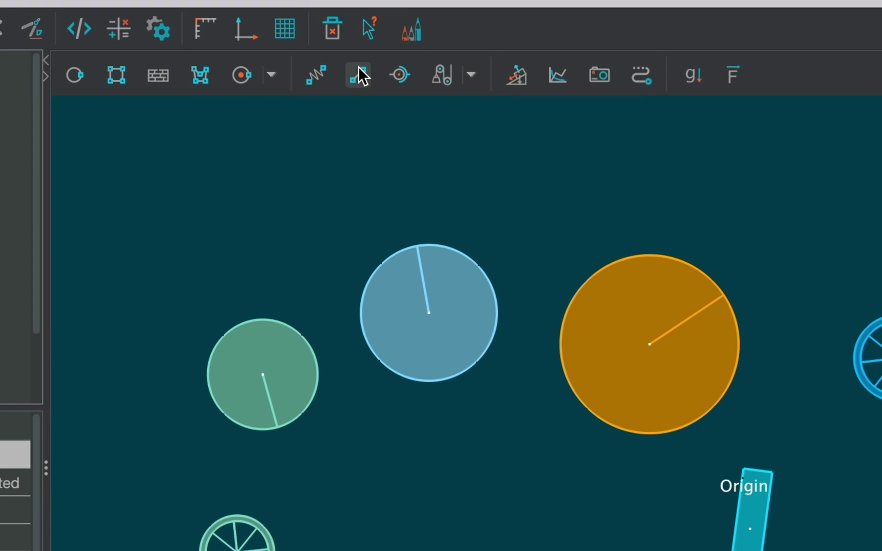
# - Tie the blue disc to a fixed anchor above and chain the green disc to it with distance joints
pyautogui.click(350, 80)
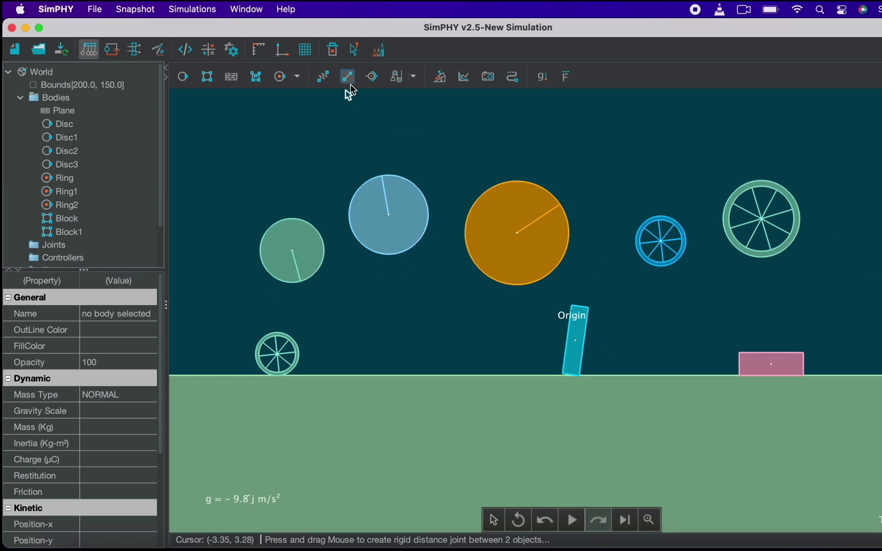
pyautogui.moveTo(389, 216); pyautogui.dragTo(360, 101)
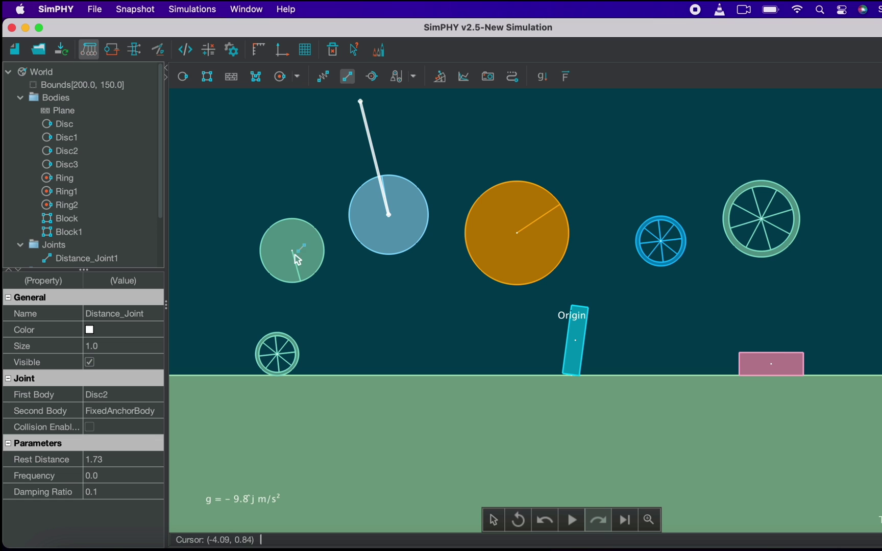
pyautogui.moveTo(294, 253); pyautogui.dragTo(388, 215)
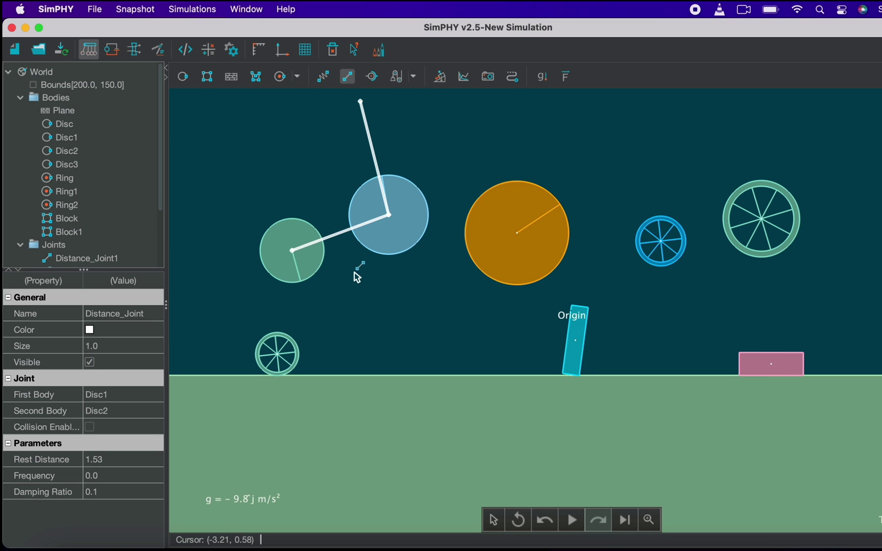
pyautogui.press('Escape')
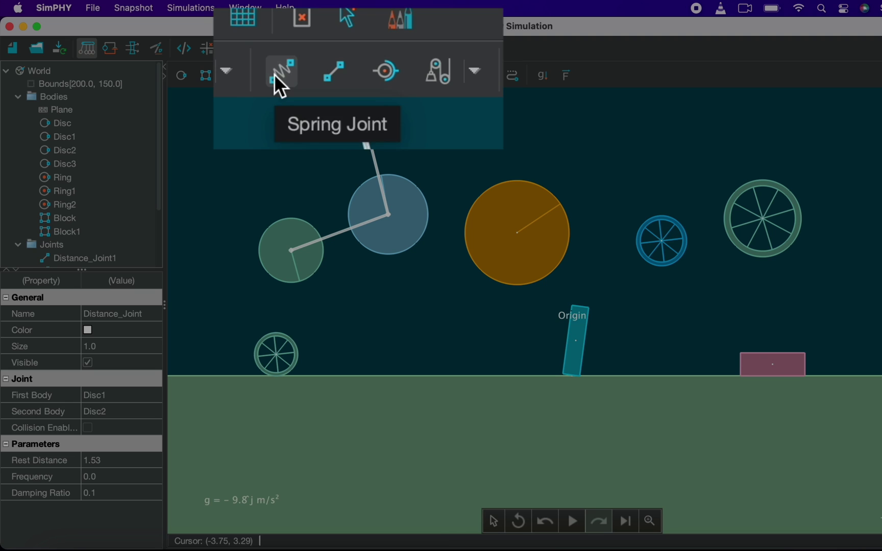
# - Hang the orange disc from a spring anchor above and attach a spring to the pink block
pyautogui.click(322, 75)
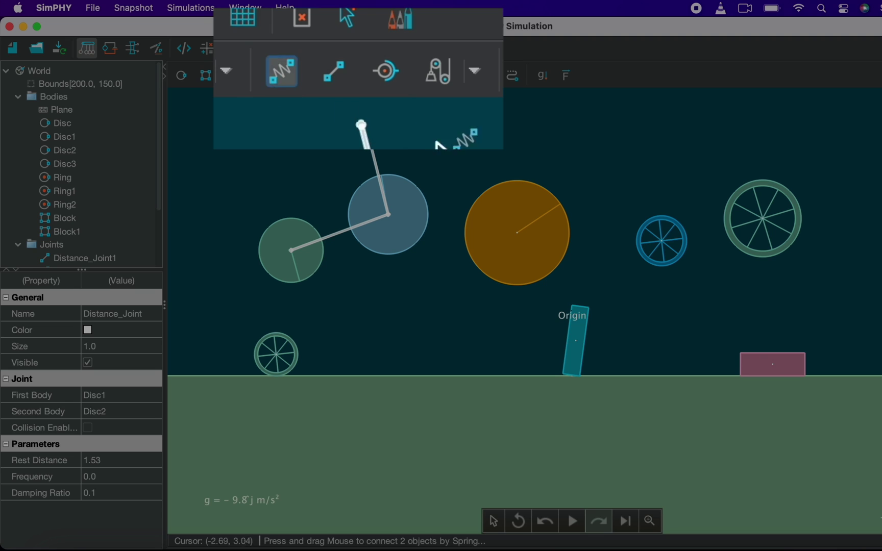
pyautogui.moveTo(521, 236); pyautogui.dragTo(518, 106)
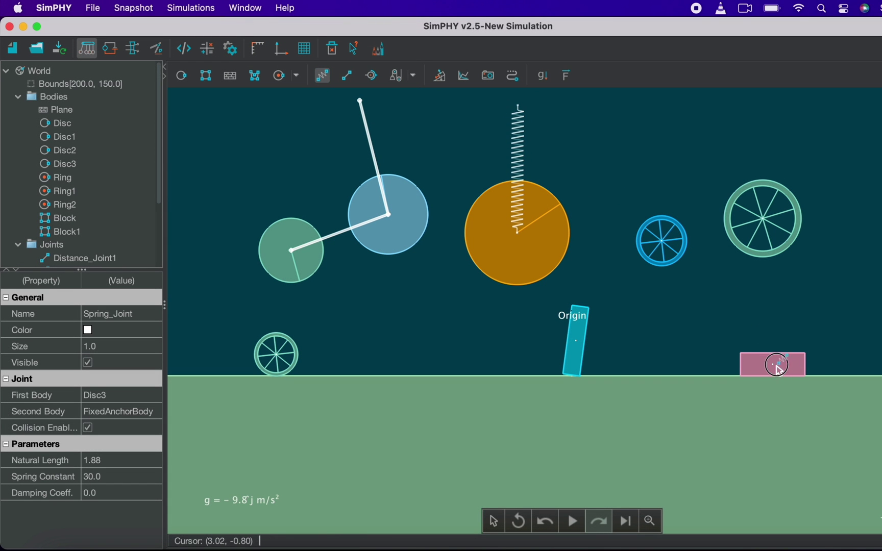
pyautogui.moveTo(777, 367); pyautogui.dragTo(881, 364)
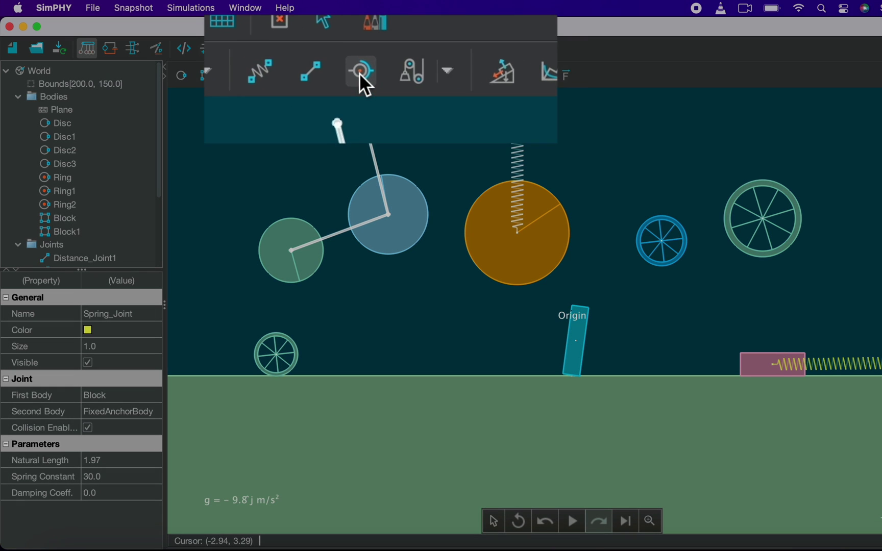
# - Hinge the blue ring at its centre and the large green ring on its rim
pyautogui.click(371, 75)
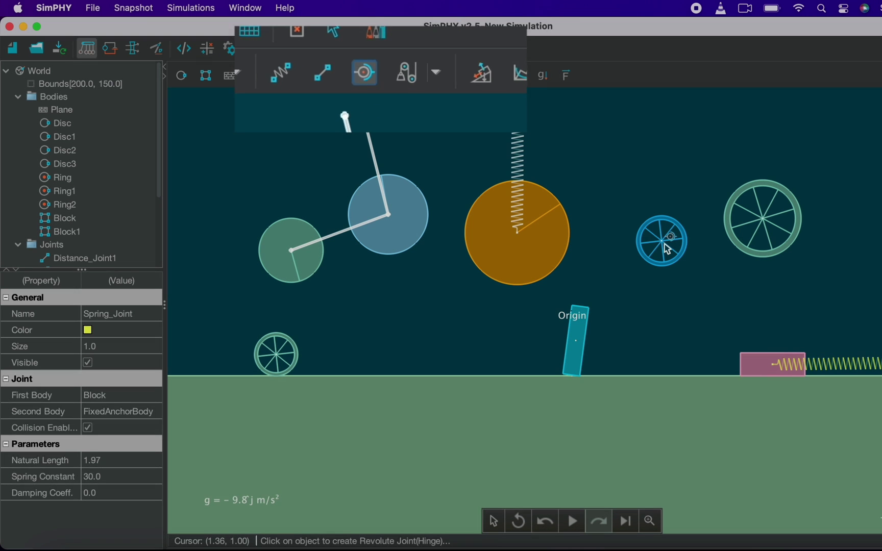
pyautogui.click(665, 247)
pyautogui.click(800, 226)
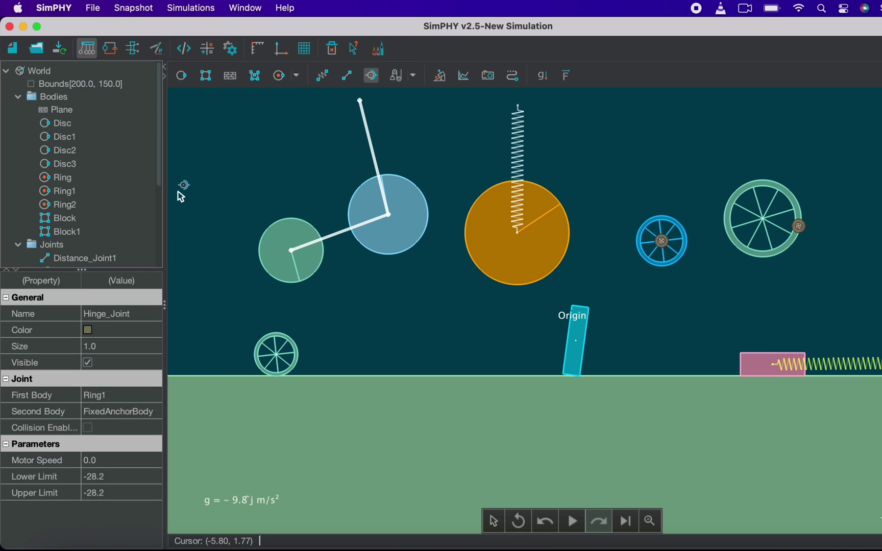
# - Run the pendulum scene, select the pink block, and open the list of additional joint types
pyautogui.click(572, 521)
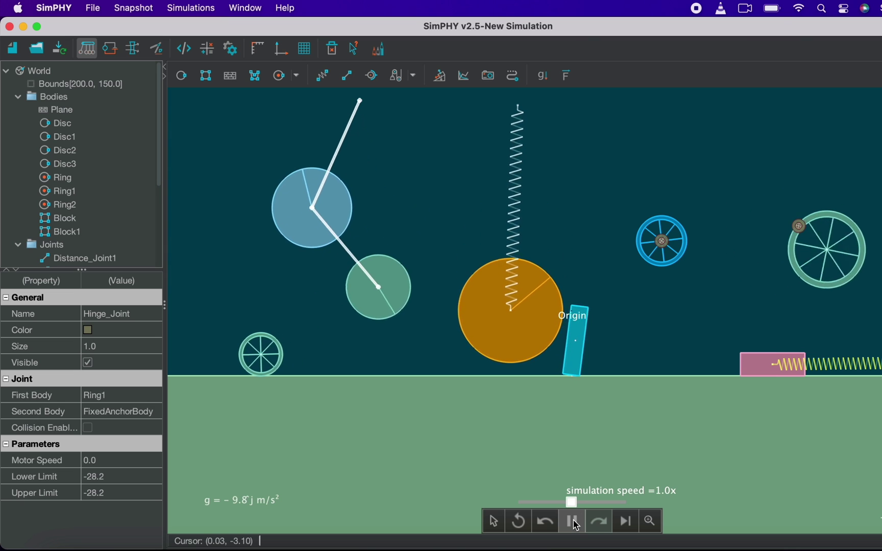
pyautogui.click(572, 503)
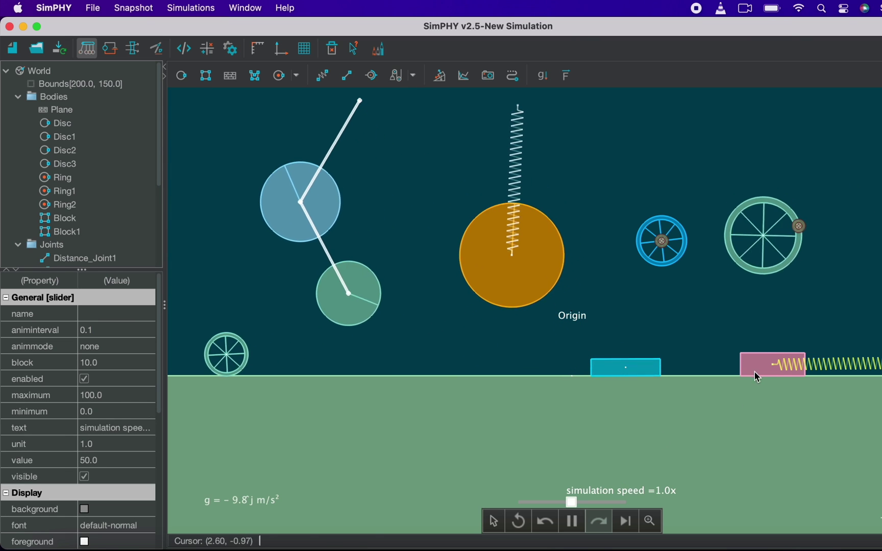
pyautogui.click(740, 371)
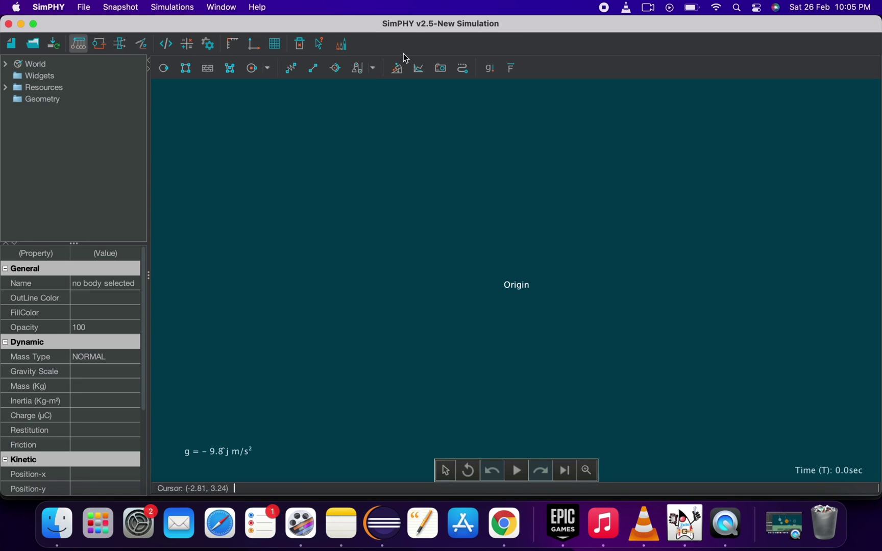
pyautogui.click(376, 69)
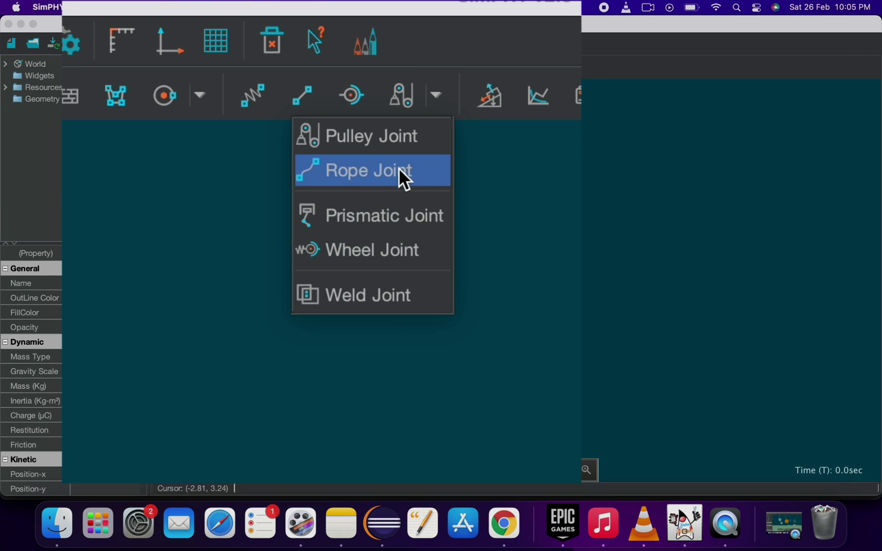
# - Add a horizontal ground plane along the bottom and a vertical wall plane, Plane1, at the right edge
pyautogui.click(162, 157)
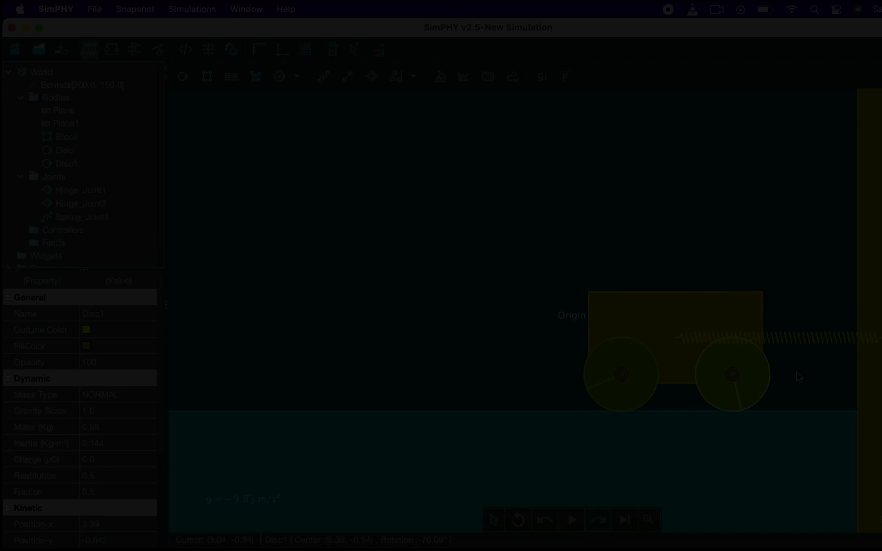
pyautogui.press('space')
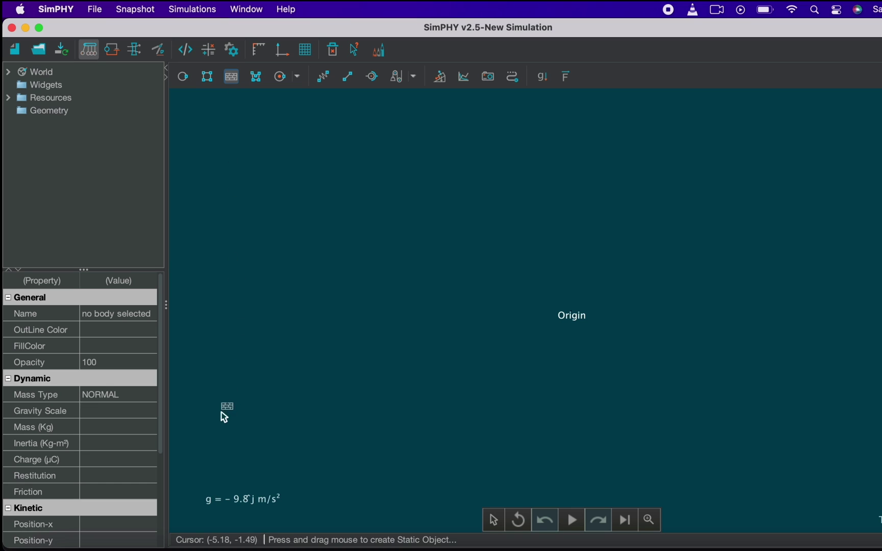
pyautogui.moveTo(223, 414); pyautogui.dragTo(248, 413)
pyautogui.moveTo(858, 204); pyautogui.dragTo(858, 176)
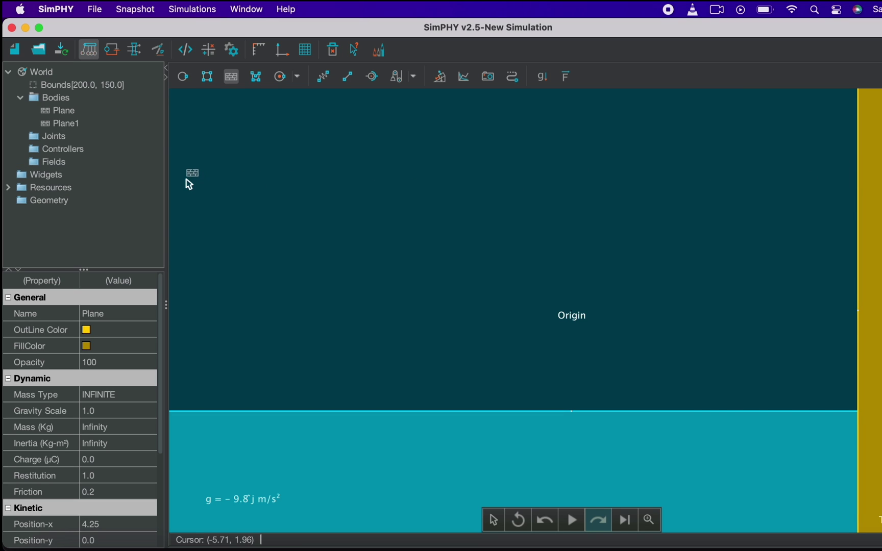
pyautogui.press('Escape')
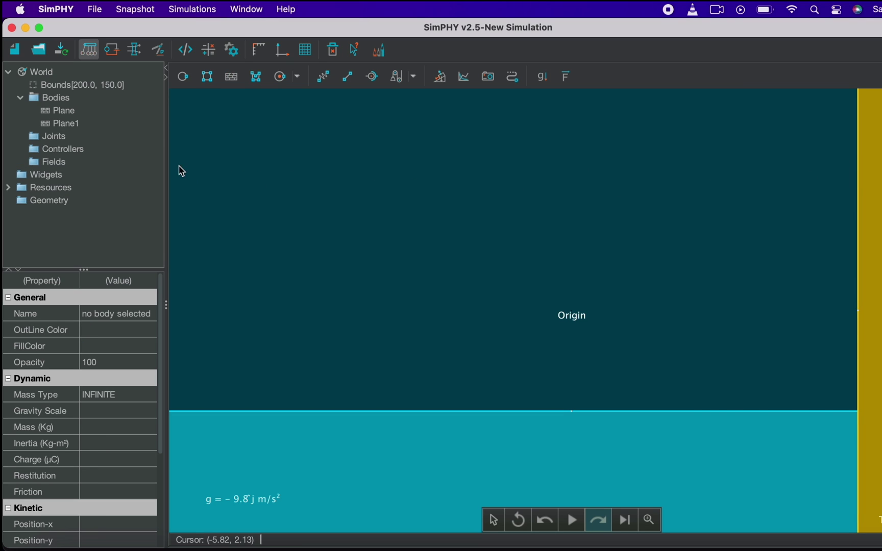
# - Draw a yellow block about 1.88 m by 1.11 m right of the origin, just above ground
pyautogui.click(209, 82)
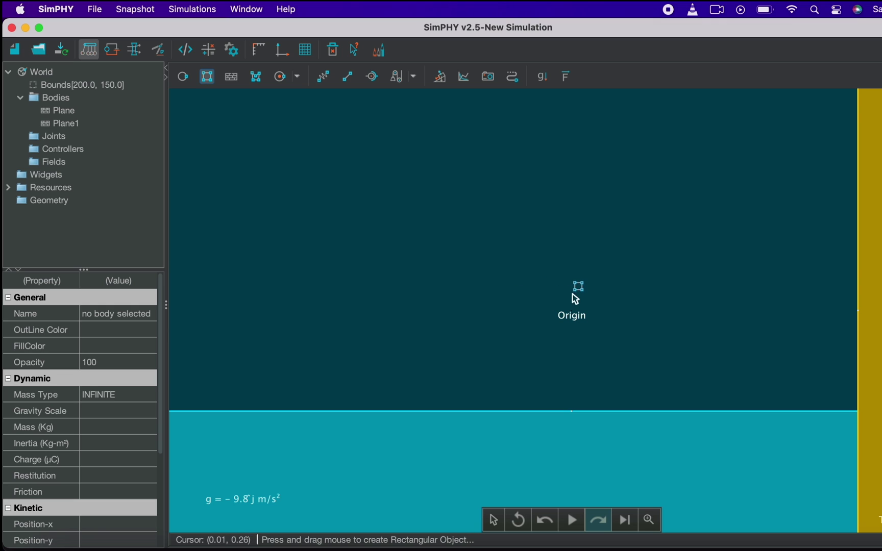
pyautogui.moveTo(571, 289); pyautogui.dragTo(744, 380)
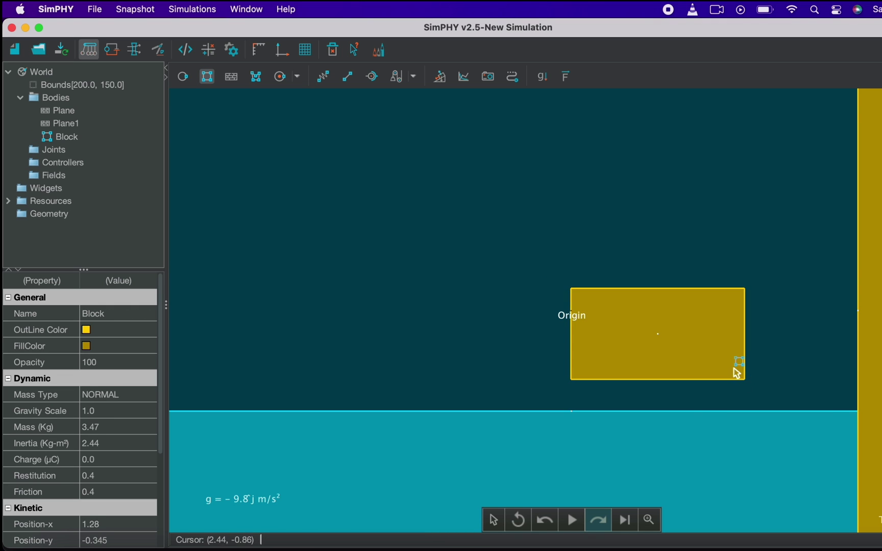
pyautogui.press('Escape')
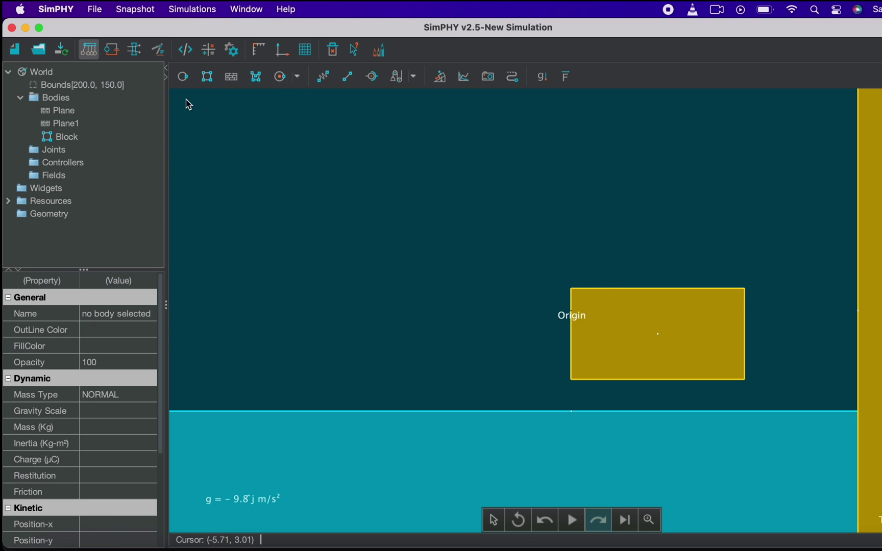
# - Draw a green wheel disc under the block's left end and nudge its copy, Disc1, under the right end
pyautogui.click(185, 80)
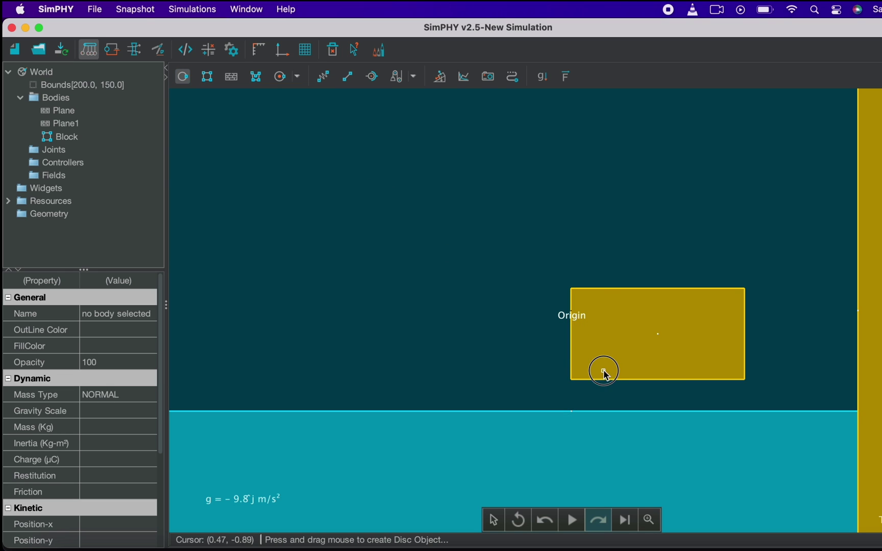
pyautogui.moveTo(603, 371); pyautogui.dragTo(607, 412)
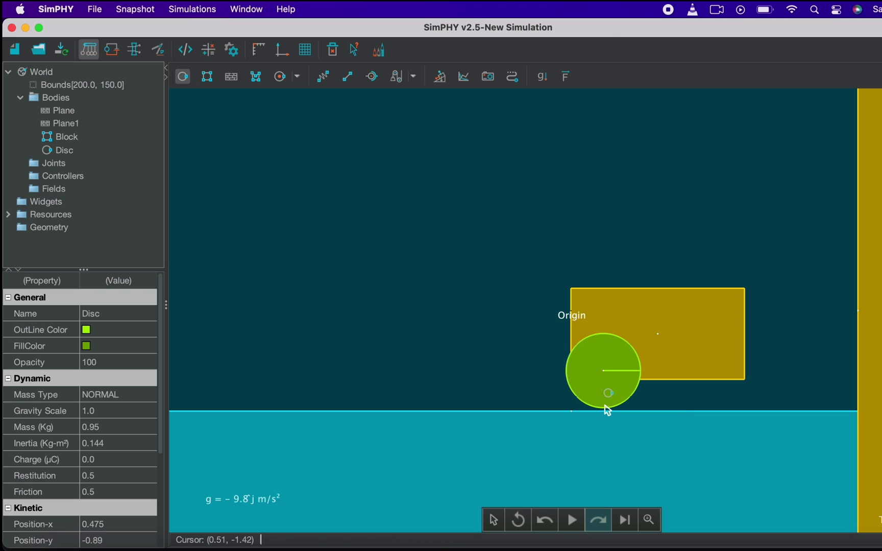
pyautogui.press('Escape')
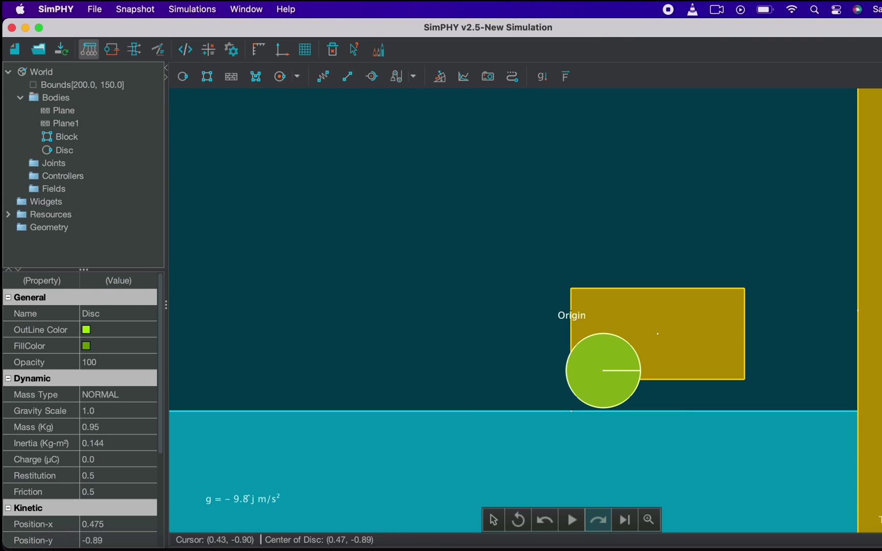
pyautogui.click(601, 371)
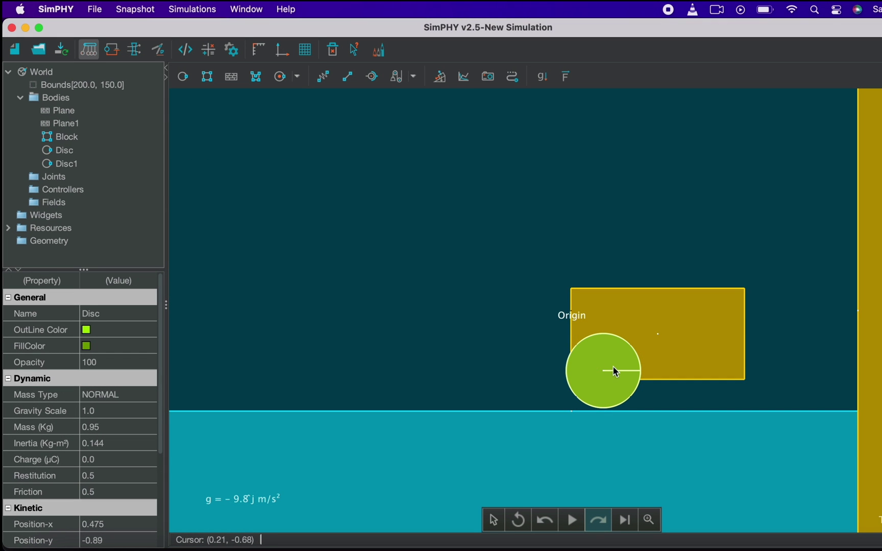
pyautogui.click(607, 369)
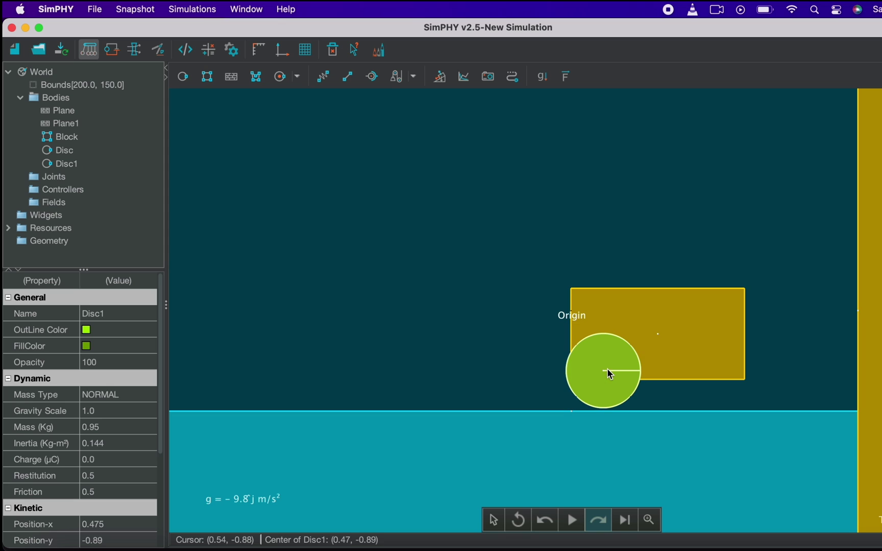
pyautogui.press('Right')
pyautogui.press('Right')
pyautogui.press('Right')
pyautogui.press('Right')
pyautogui.press('Right')
pyautogui.press('Right')
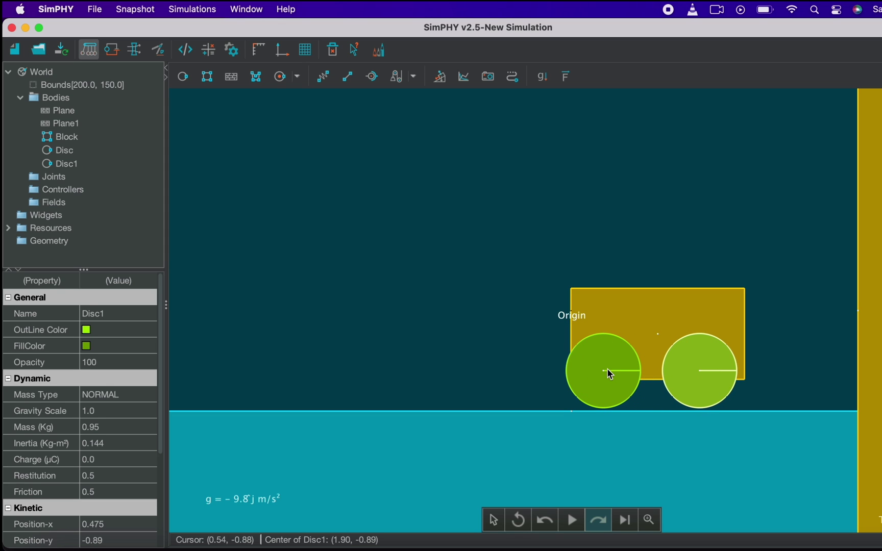
pyautogui.press('Right')
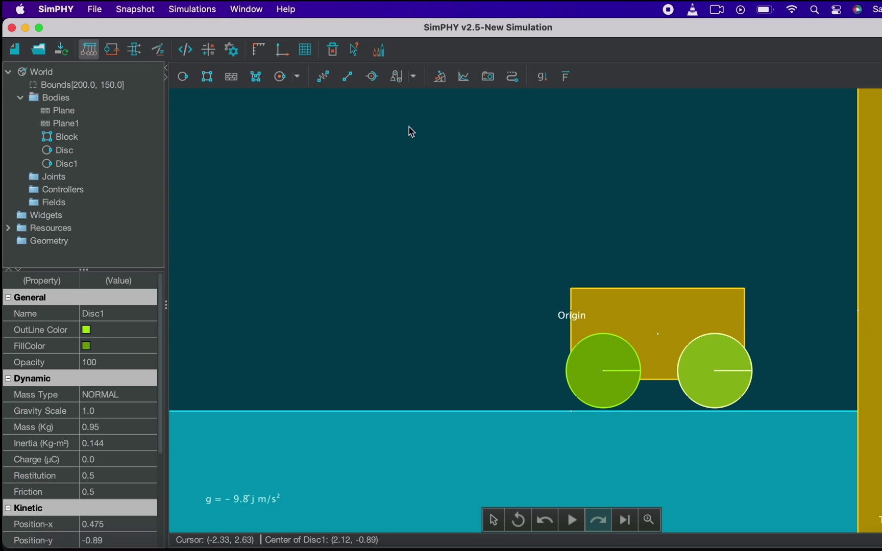
# - Hinge both wheel discs to the Block at their centres (Hinge_Joint1, Hinge_Joint2) and start the simulation
pyautogui.click(373, 80)
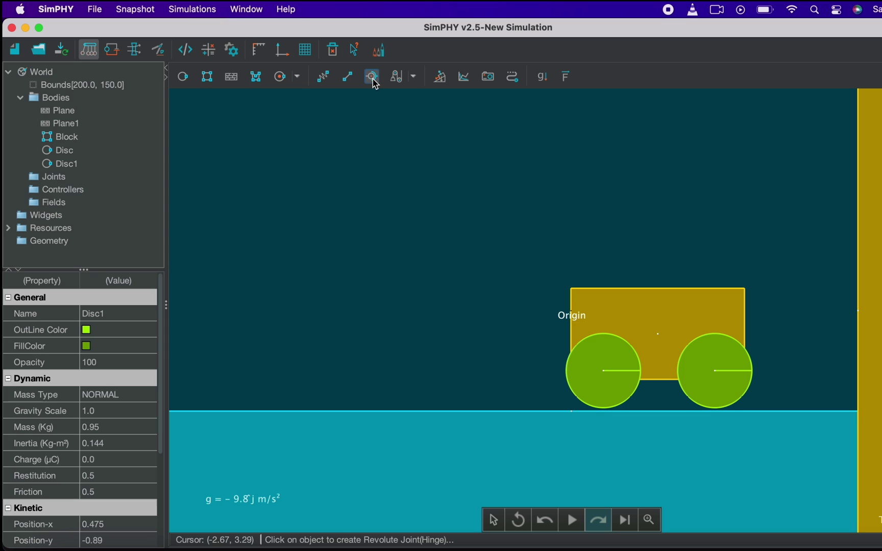
pyautogui.click(606, 372)
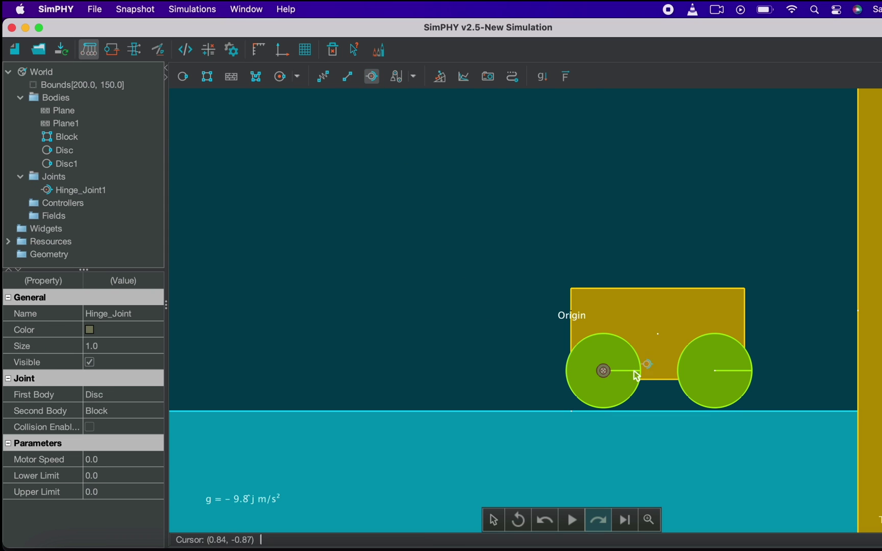
pyautogui.click(715, 371)
pyautogui.press('space')
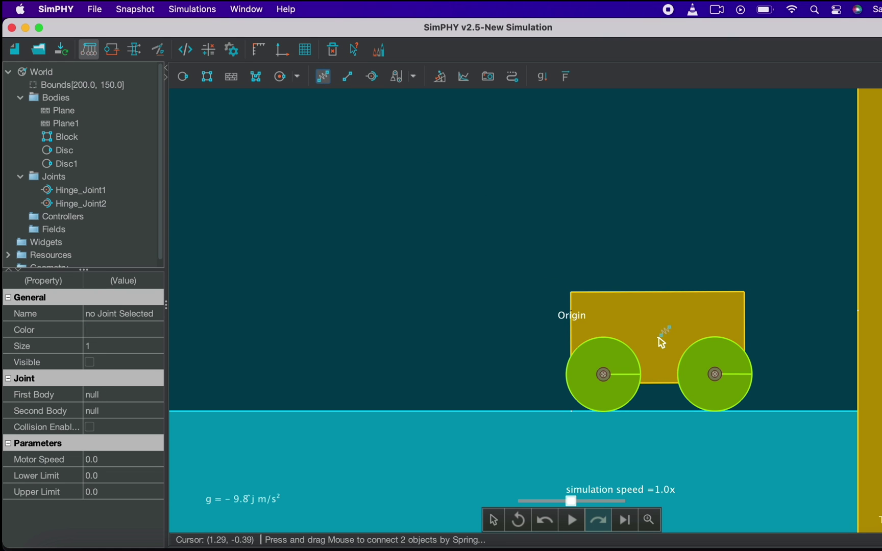
# - Connect Spring_Joint1 (constant 30.0, natural length 3.34) from the Block to the right wall Plane1
pyautogui.moveTo(659, 338); pyautogui.dragTo(797, 343)
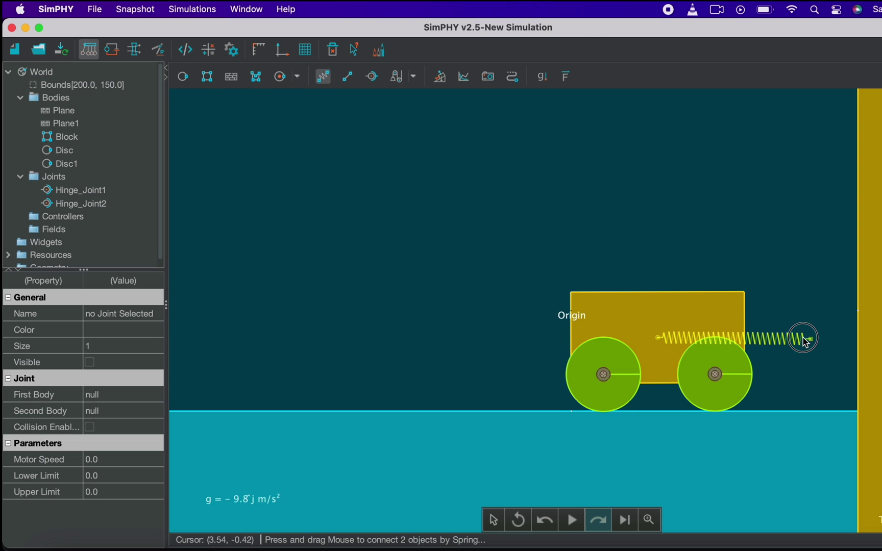
pyautogui.moveTo(867, 341); pyautogui.dragTo(767, 338)
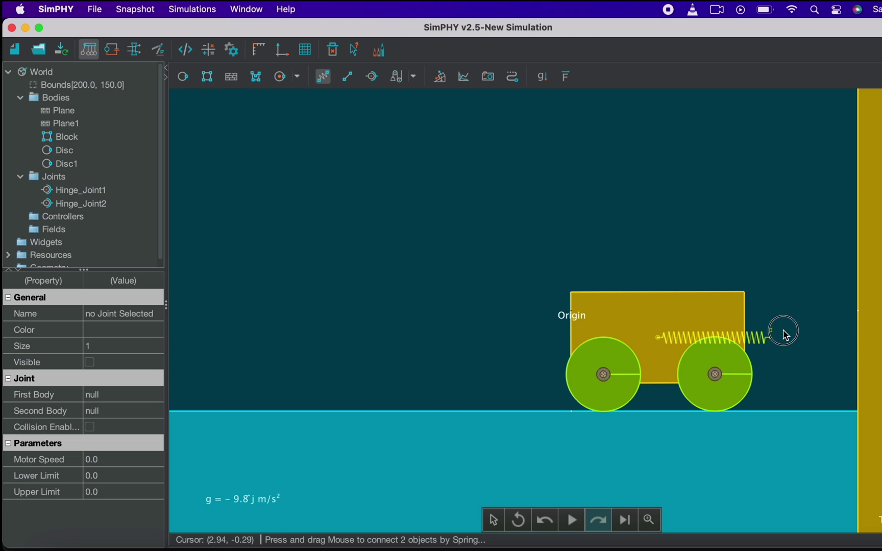
pyautogui.moveTo(861, 330); pyautogui.dragTo(875, 329)
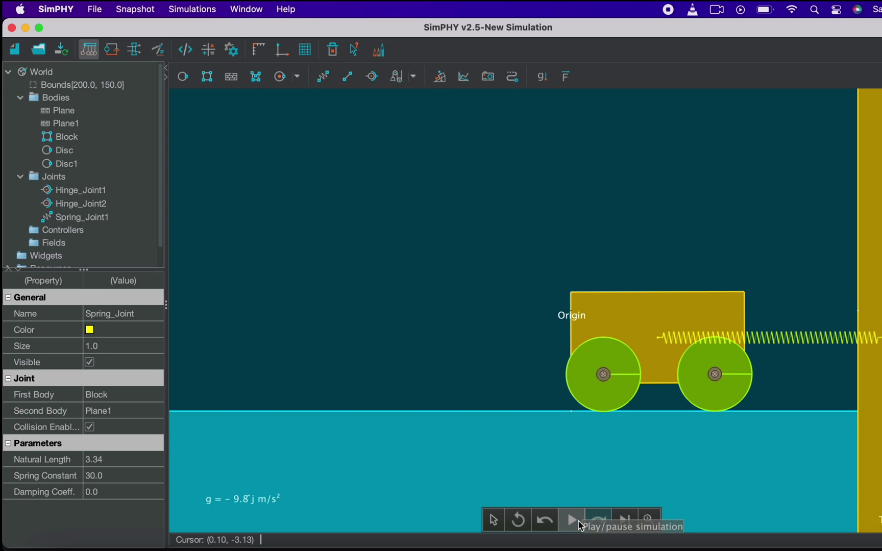
# - Start the cart simulation, then pull the cart left and release it to oscillate on its spring
pyautogui.click(572, 520)
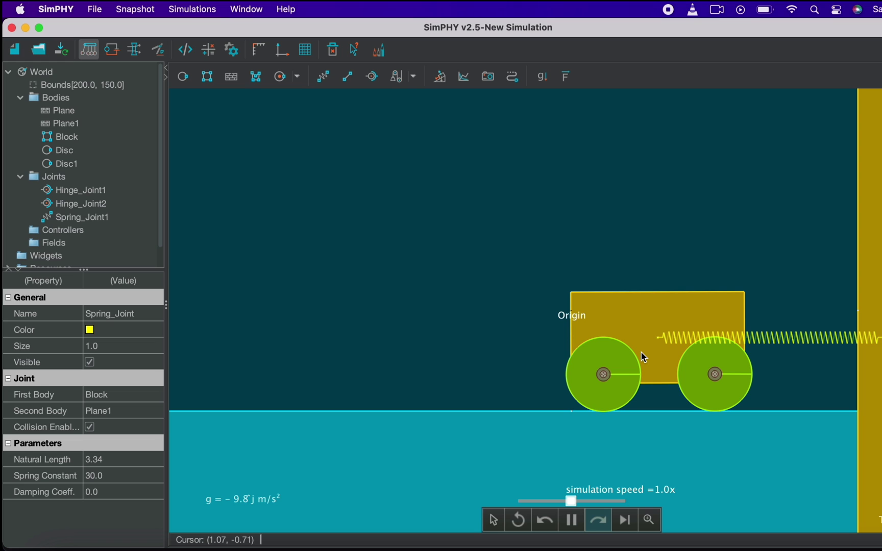
pyautogui.moveTo(639, 332); pyautogui.dragTo(556, 340)
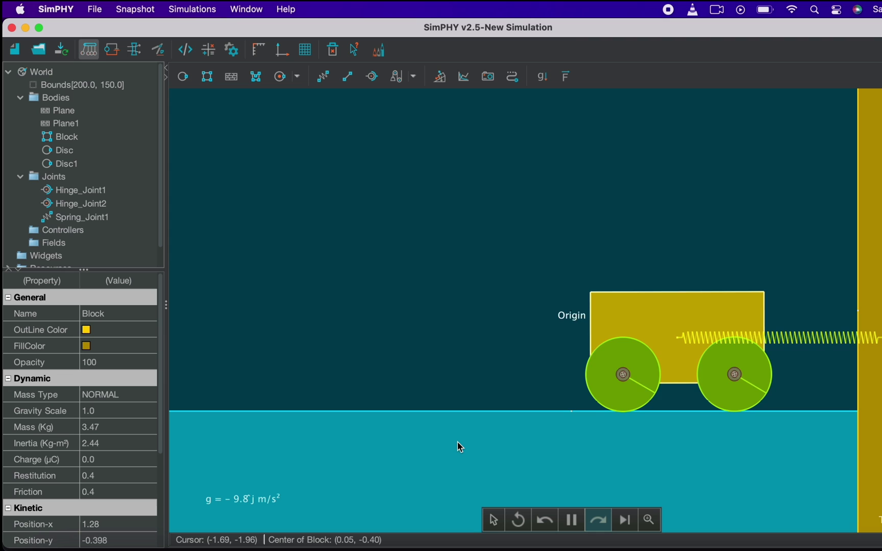
pyautogui.moveTo(572, 523)
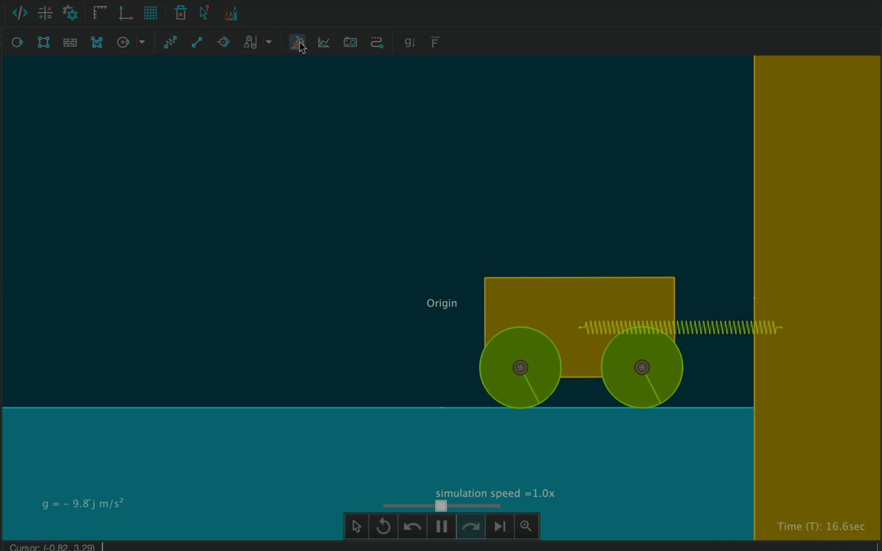
# - Show free-body force arrows on the cart and on both wheels, then pause the simulation
pyautogui.click(300, 44)
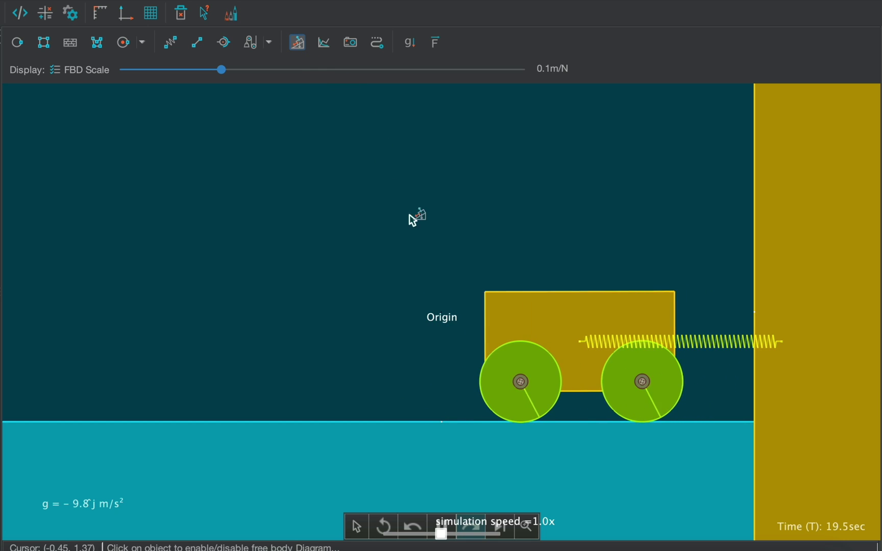
pyautogui.click(490, 313)
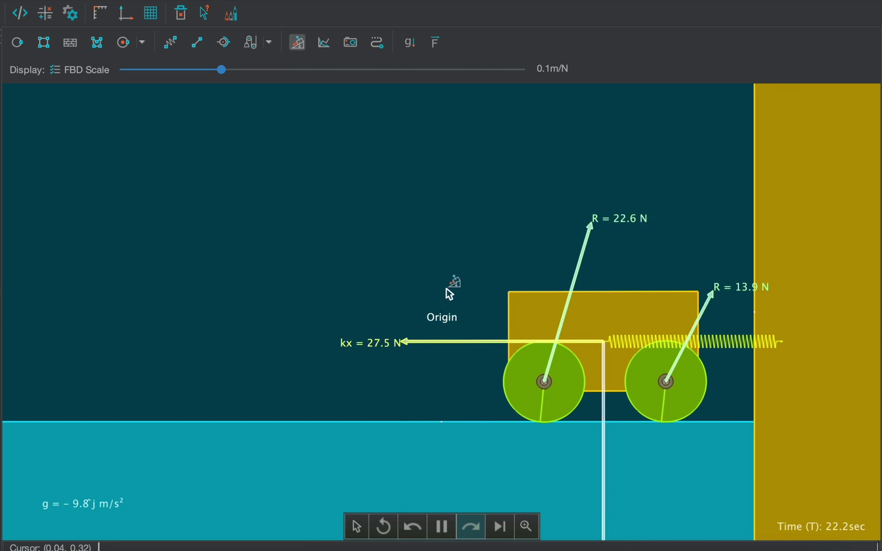
pyautogui.press('Escape')
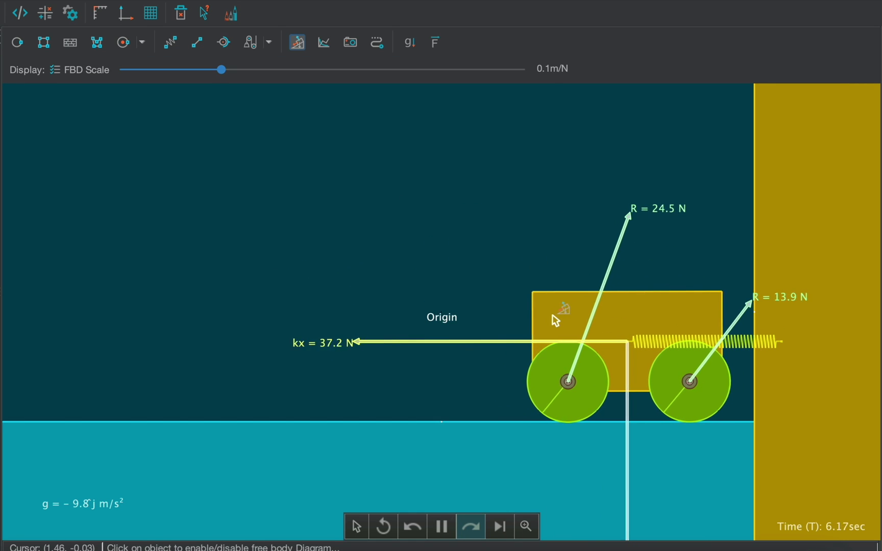
pyautogui.click(557, 316)
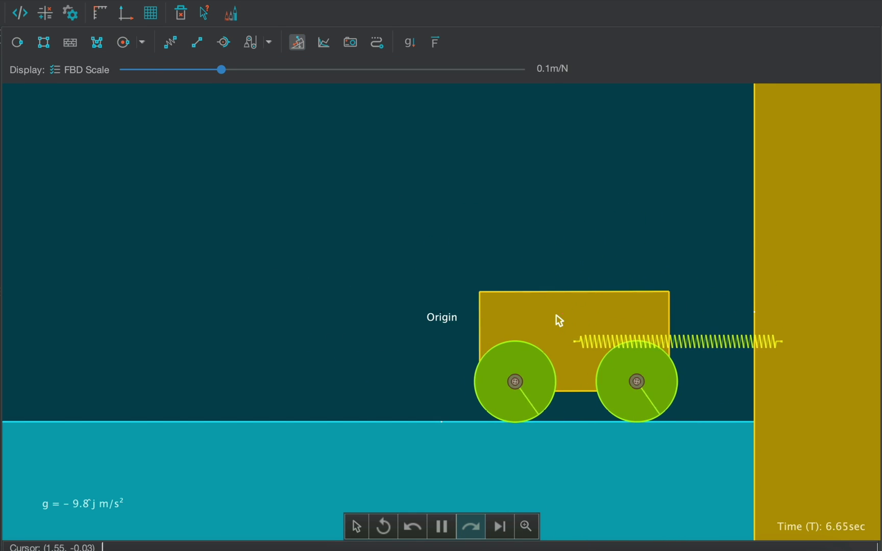
pyautogui.click(519, 374)
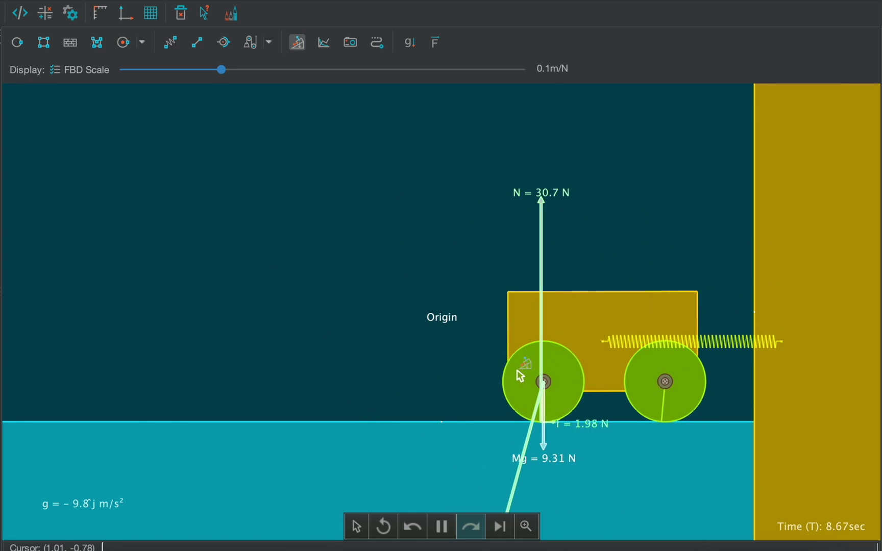
pyautogui.click(638, 365)
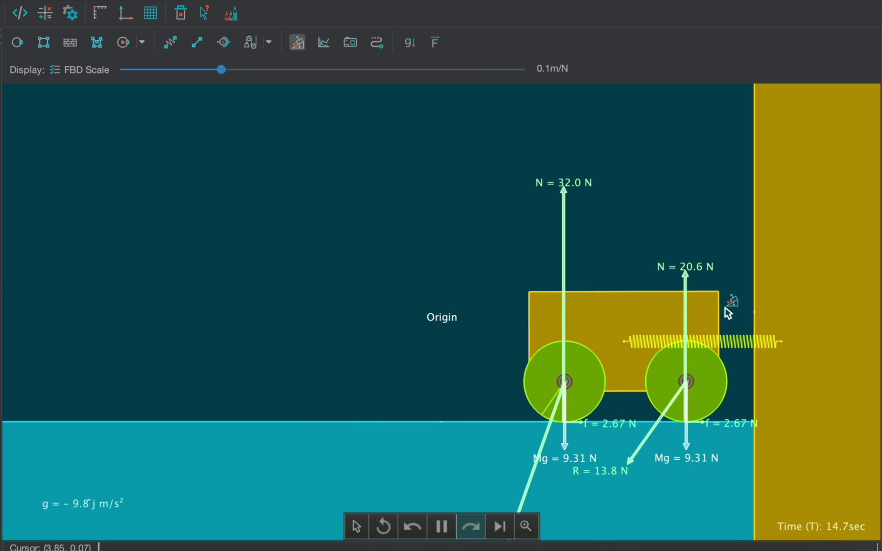
pyautogui.press('space')
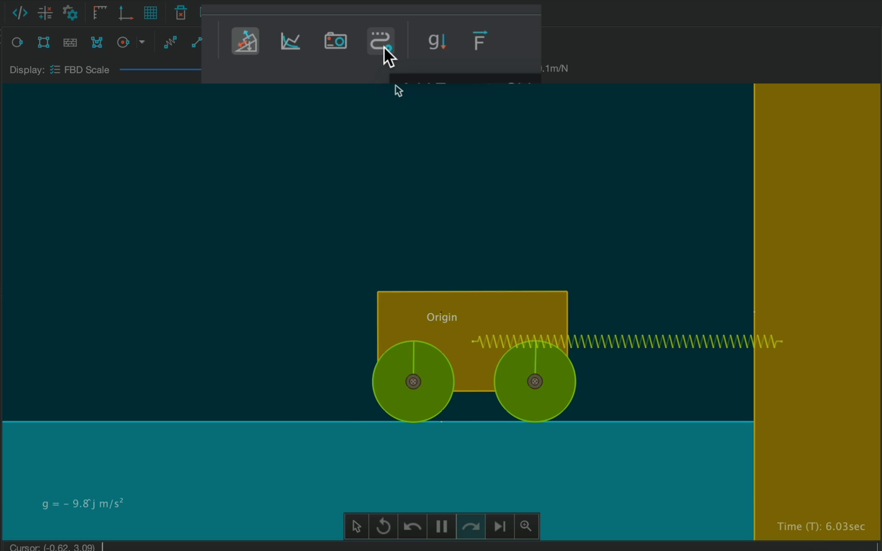
# - Add a tracer to a rim point on each of the left and right wheels
pyautogui.click(377, 43)
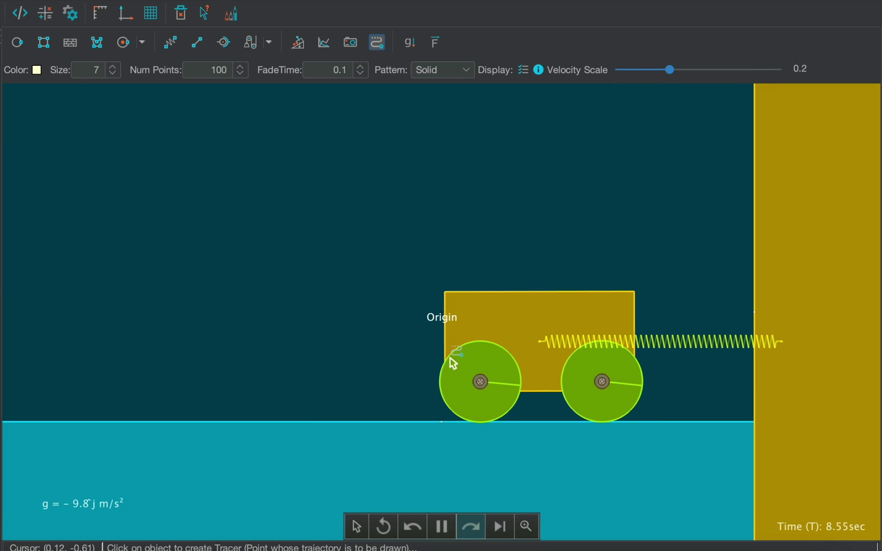
pyautogui.click(453, 364)
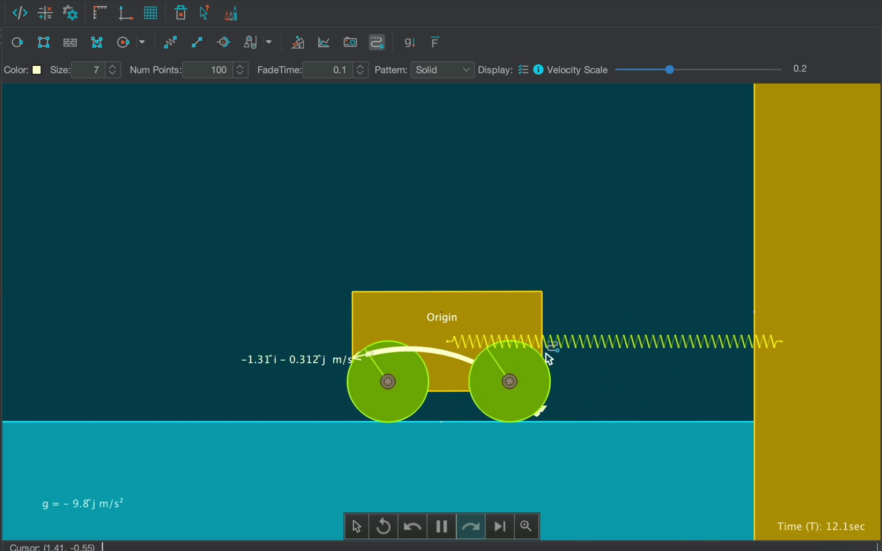
pyautogui.click(553, 399)
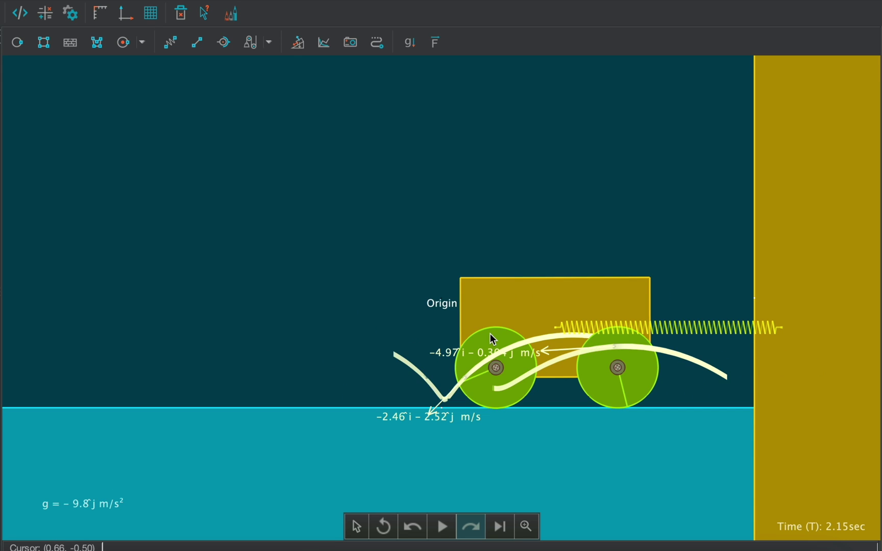
# - Remove all tracers from the left and right wheels, deselect, and resume the simulation
pyautogui.rightClick(493, 339)
pyautogui.moveTo(541, 475)
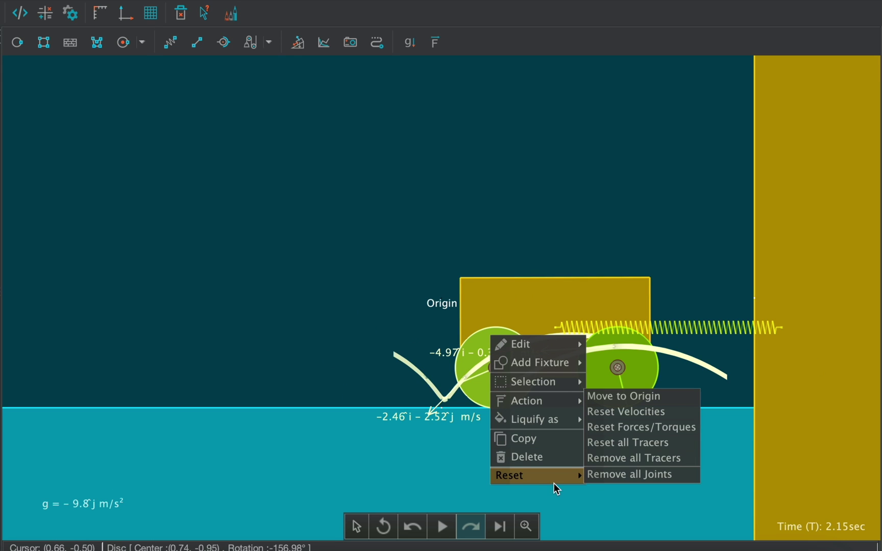
pyautogui.click(615, 459)
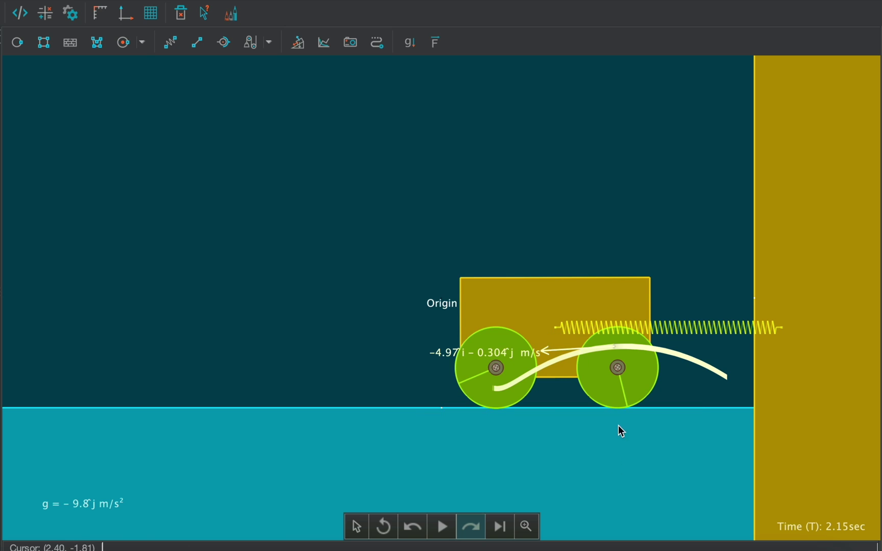
pyautogui.rightClick(620, 395)
pyautogui.moveTo(634, 390)
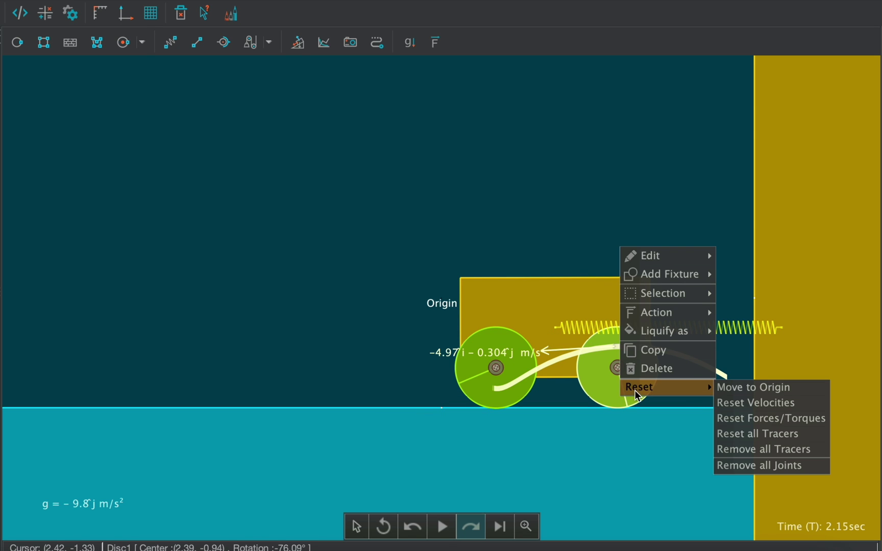
pyautogui.click(746, 450)
pyautogui.click(689, 368)
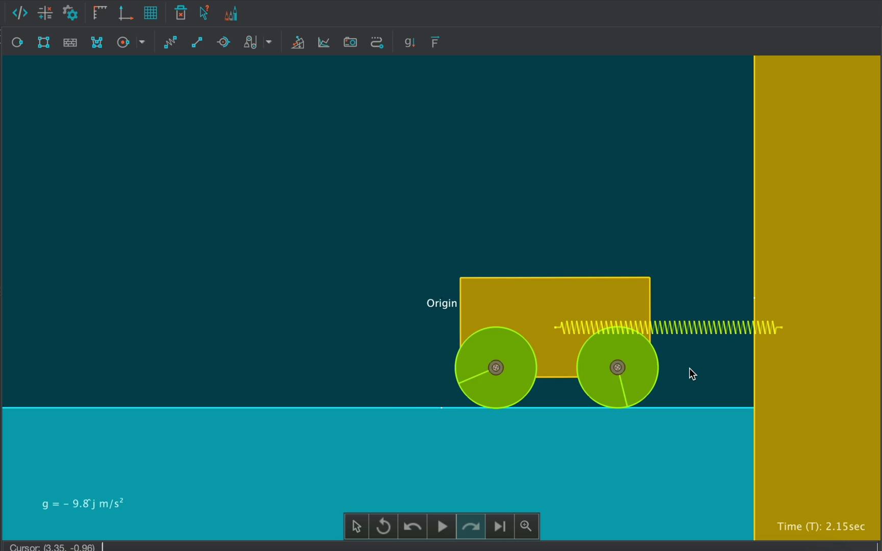
pyautogui.press('space')
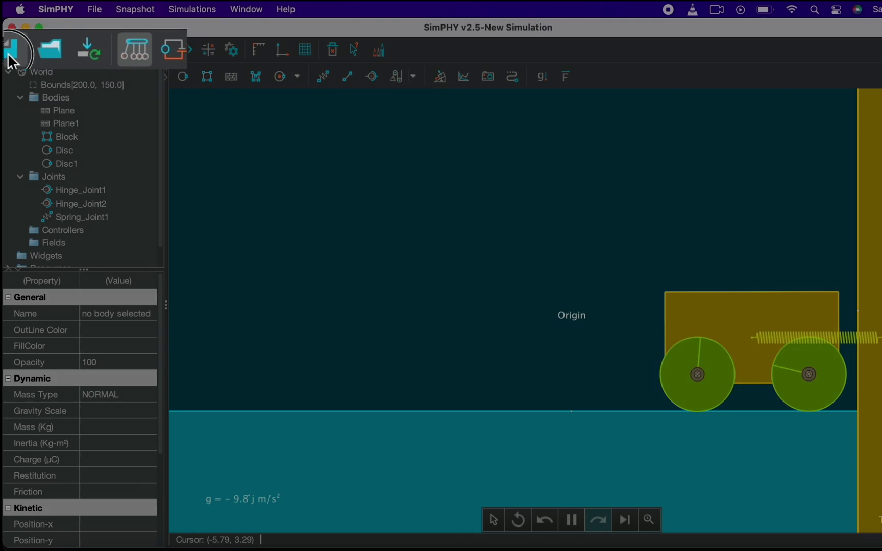
# - Start a new simulation, confirming that the cart scene should be discarded
pyautogui.click(14, 50)
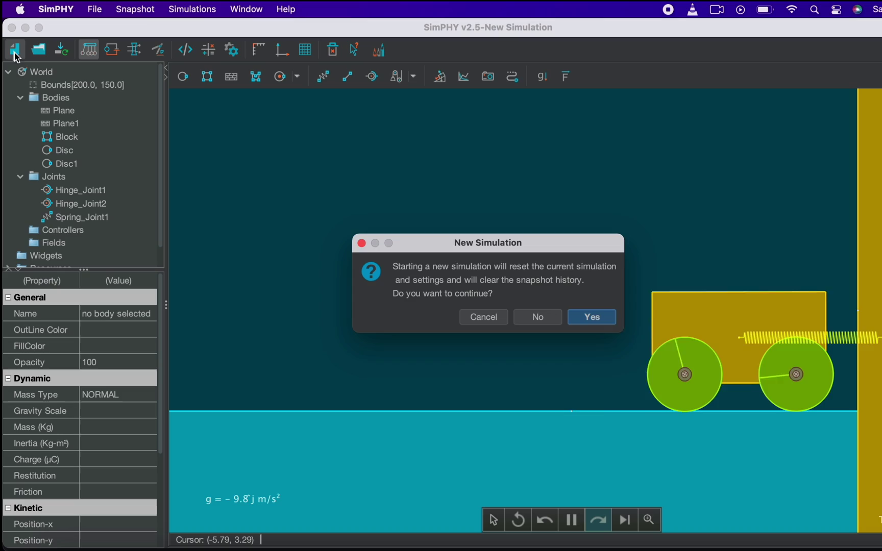
pyautogui.click(592, 317)
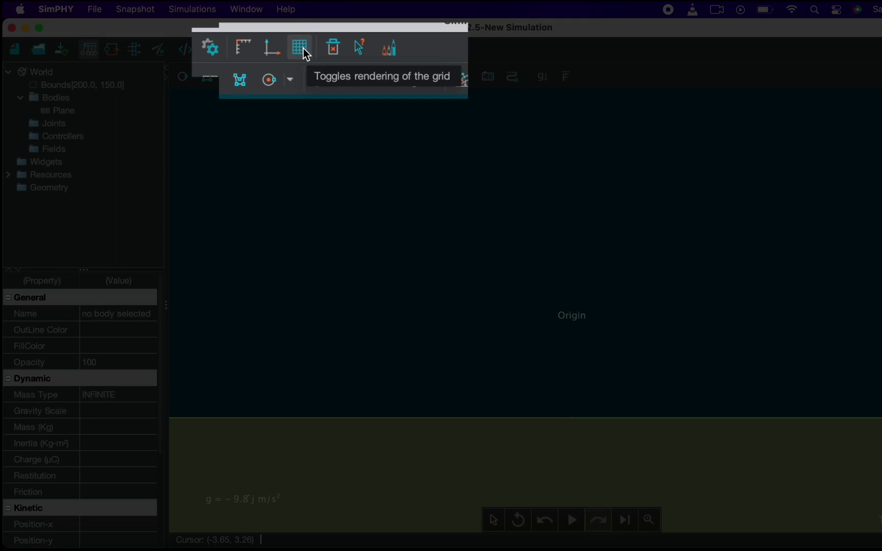
# - Turn on the 0.25 grid and draw a 1.0 m disc, a 0.75 m square block and a 0.9 m disc
pyautogui.click(309, 52)
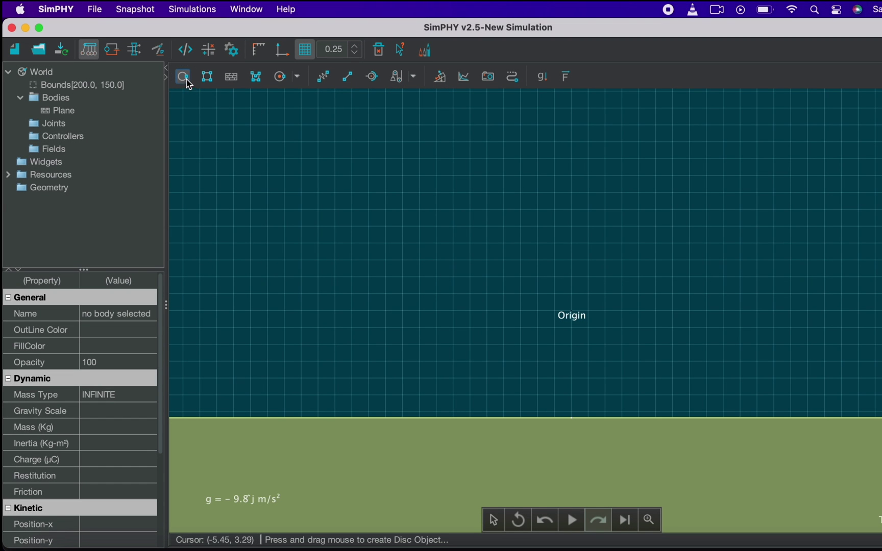
pyautogui.moveTo(276, 169); pyautogui.dragTo(329, 168)
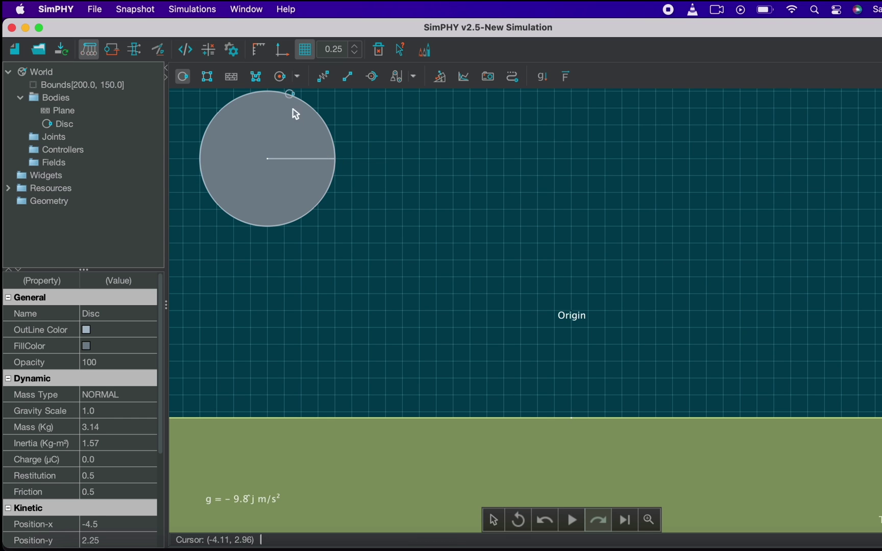
pyautogui.click(207, 77)
pyautogui.moveTo(386, 110); pyautogui.dragTo(464, 232)
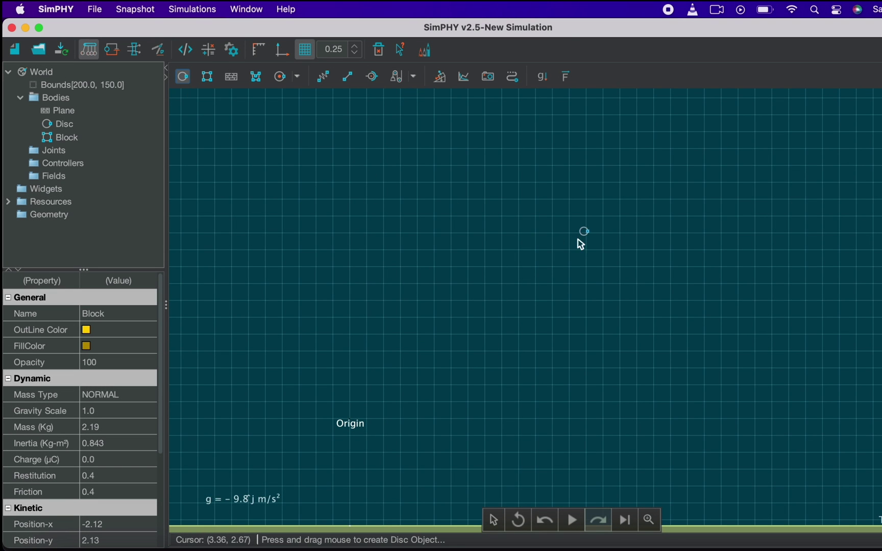
pyautogui.moveTo(573, 208); pyautogui.dragTo(604, 265)
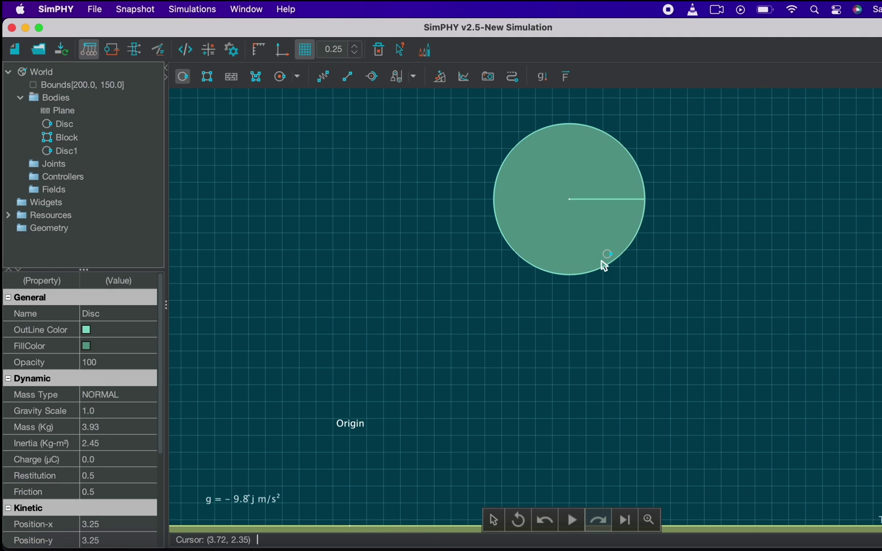
pyautogui.press('Escape')
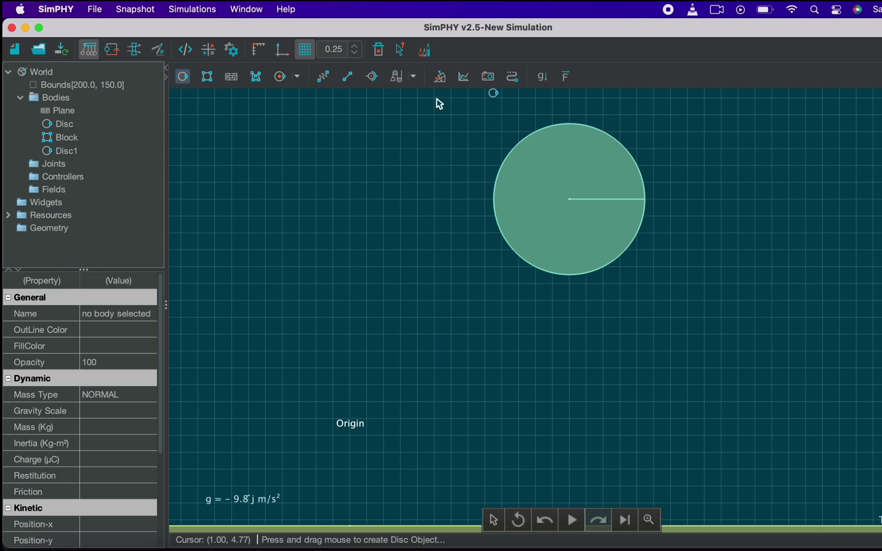
# - Draw a 0.25 m disc just above the large disc and take a snapshot of the setup
pyautogui.moveTo(572, 105); pyautogui.dragTo(572, 112)
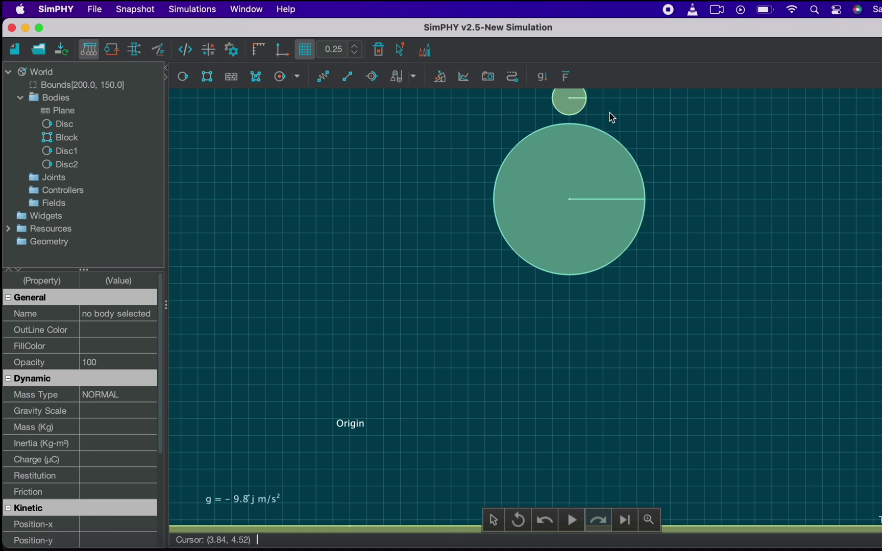
pyautogui.scroll(-4, 654, 150)
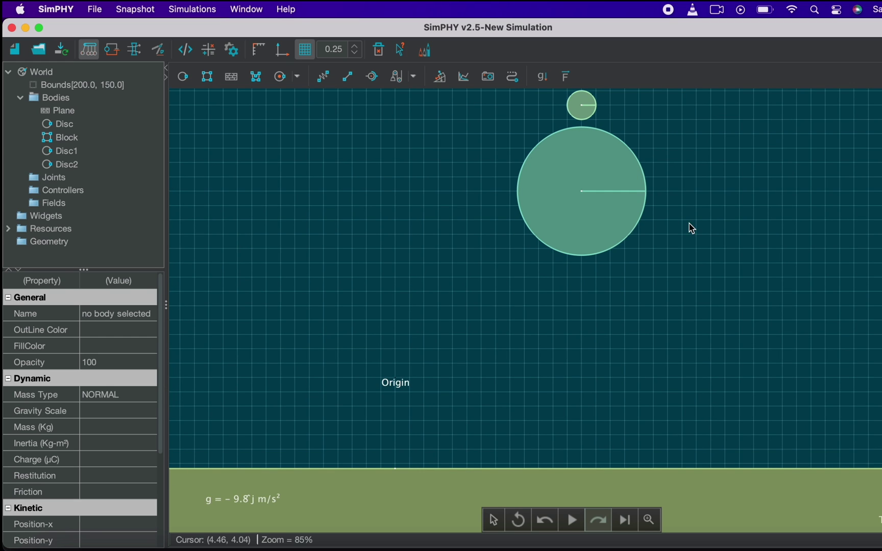
pyautogui.click(135, 9)
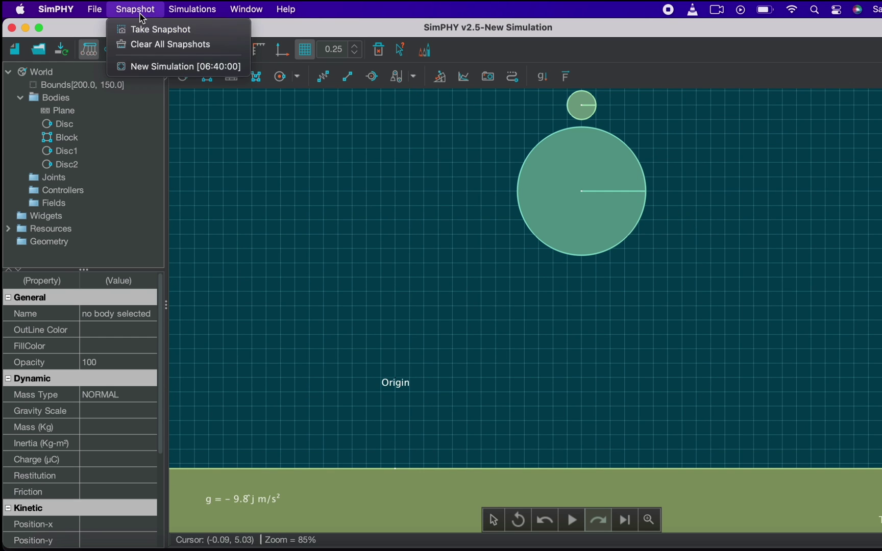
pyautogui.click(142, 31)
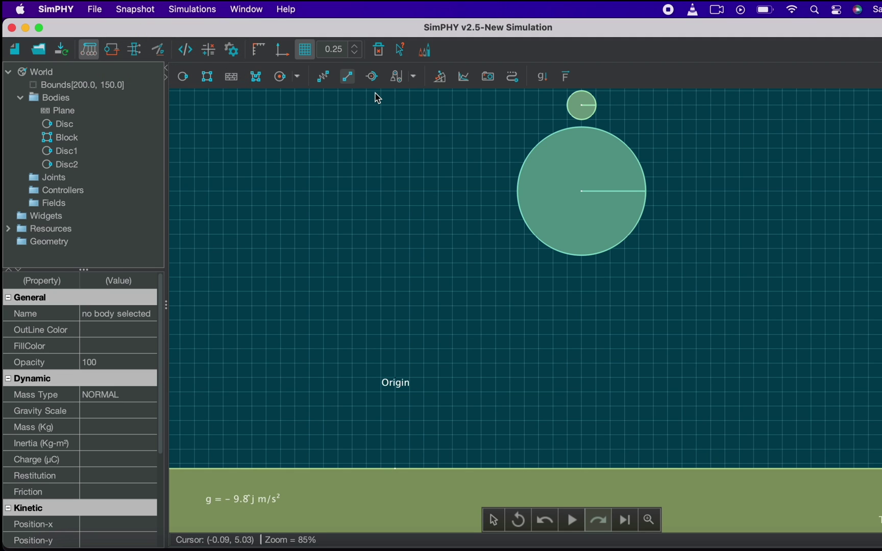
# - Change the large disc Disc1's restitution from 0.5 to 1
pyautogui.click(570, 187)
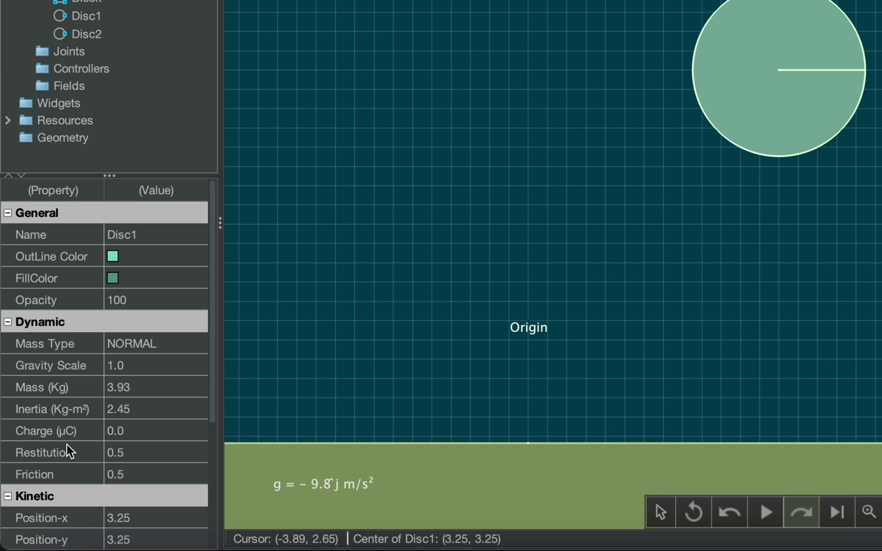
pyautogui.click(137, 458)
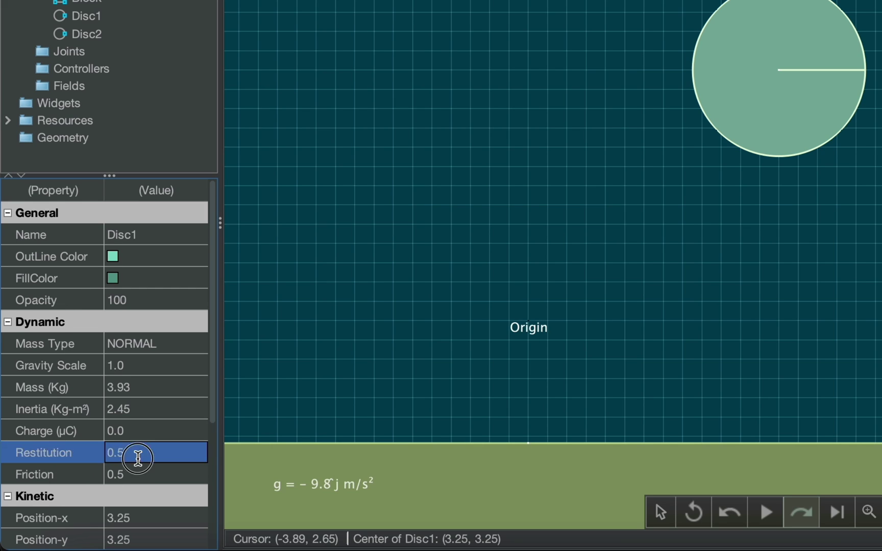
pyautogui.write('1')
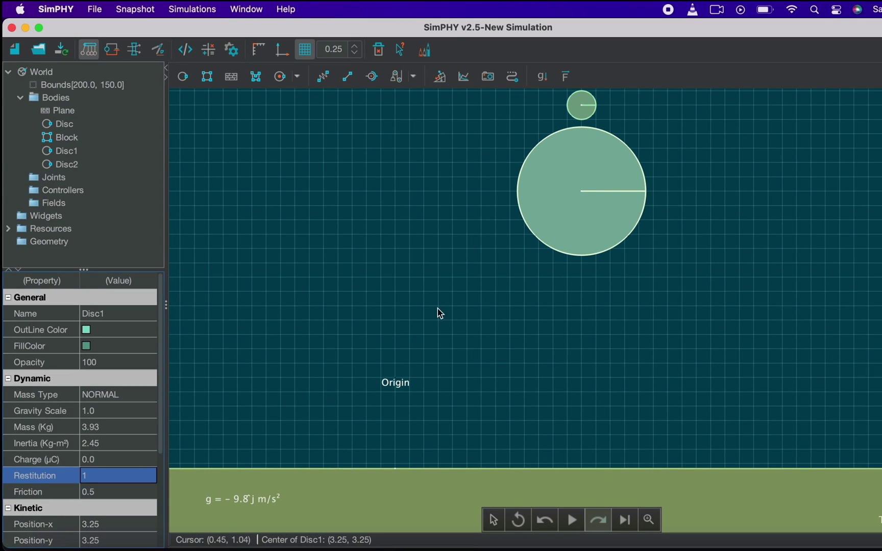
pyautogui.click(452, 302)
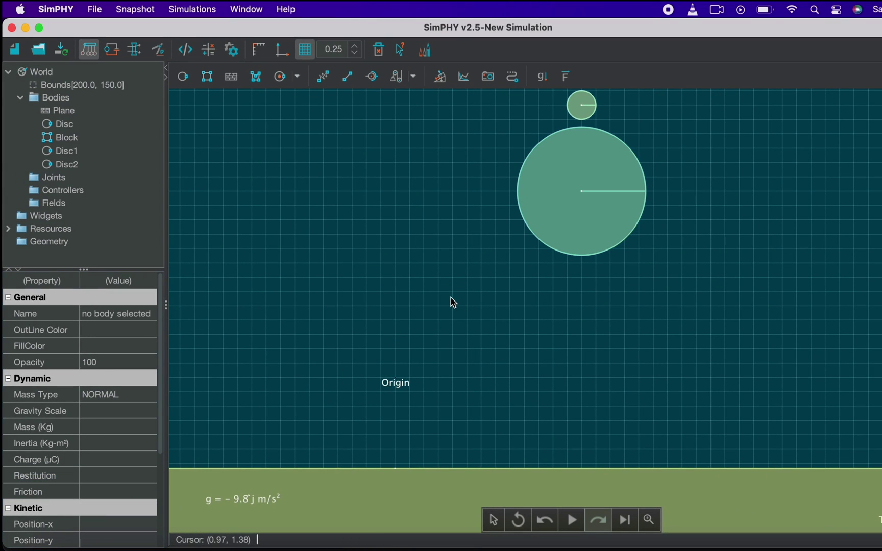
pyautogui.click(570, 521)
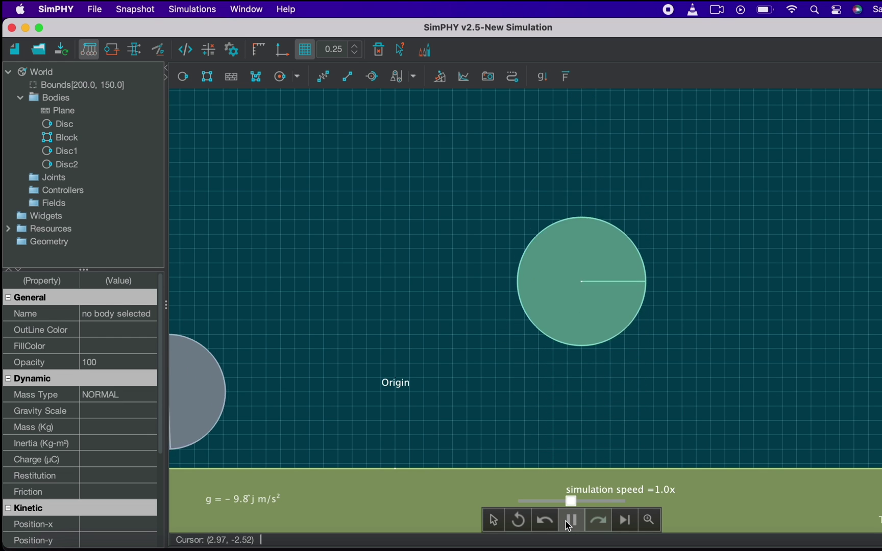
pyautogui.click(569, 522)
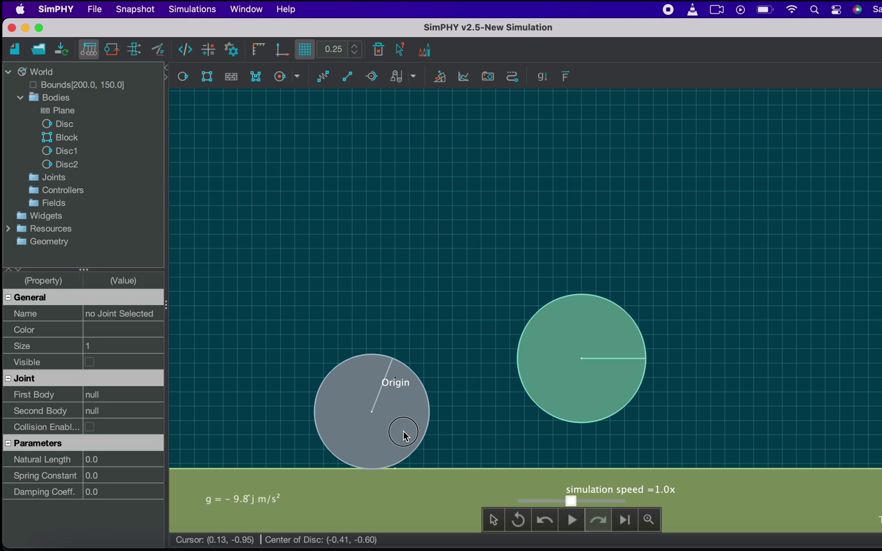
pyautogui.moveTo(406, 433); pyautogui.dragTo(105, 338)
pyautogui.press('Delete')
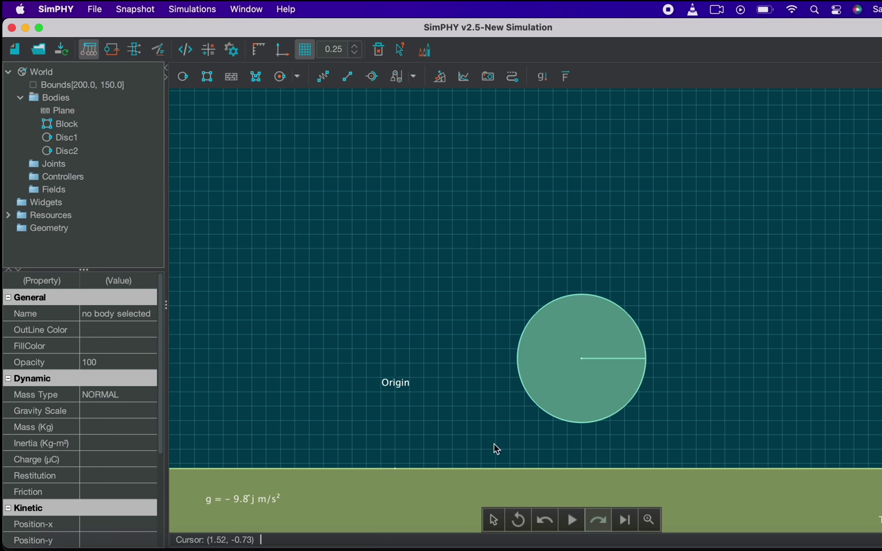
pyautogui.click(519, 520)
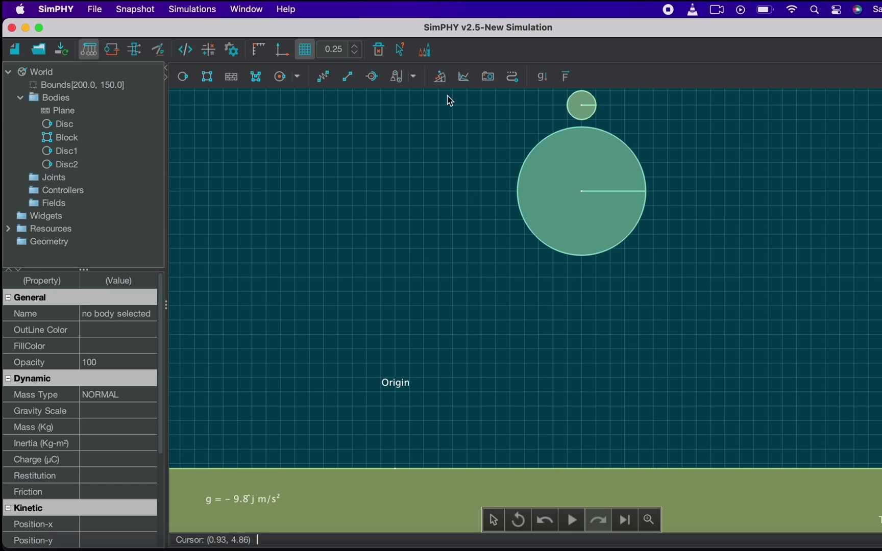
# - Add a free-body diagram to the small disc Disc2, showing its Mg = 1.92 N weight
pyautogui.click(440, 77)
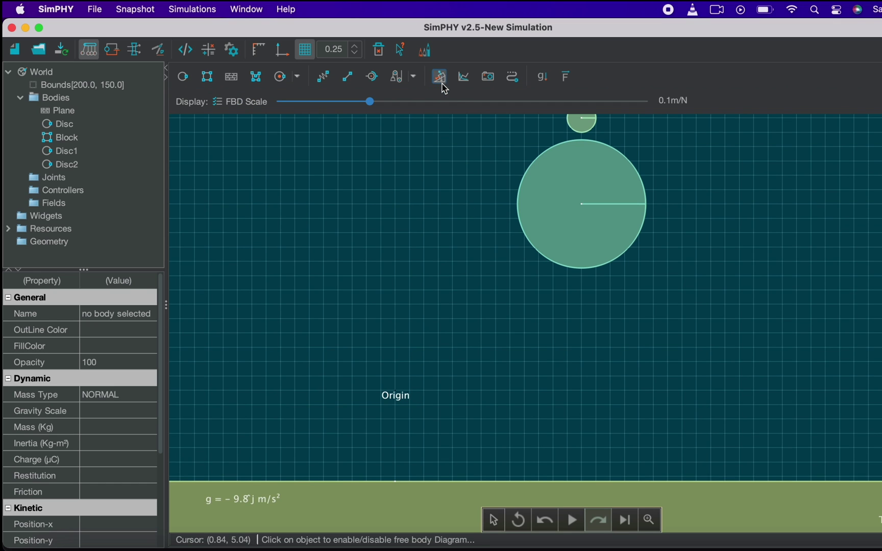
pyautogui.click(583, 122)
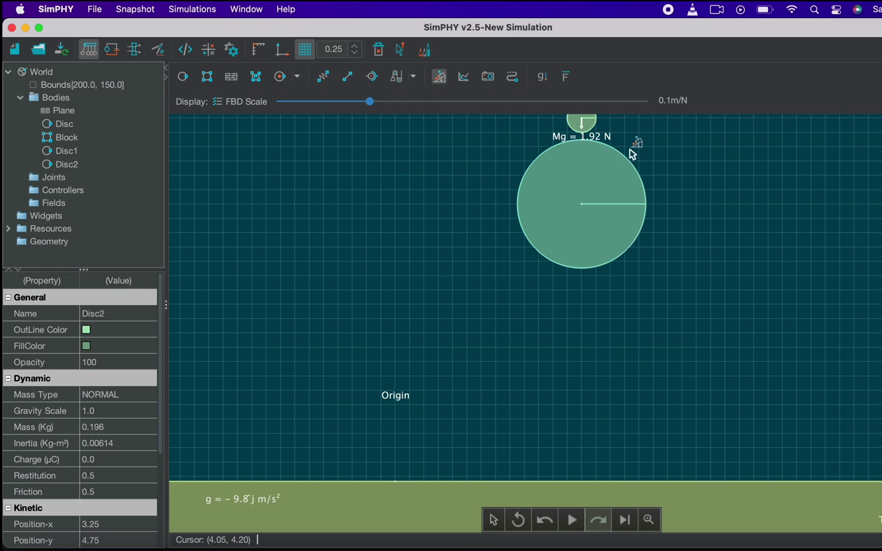
pyautogui.press('Escape')
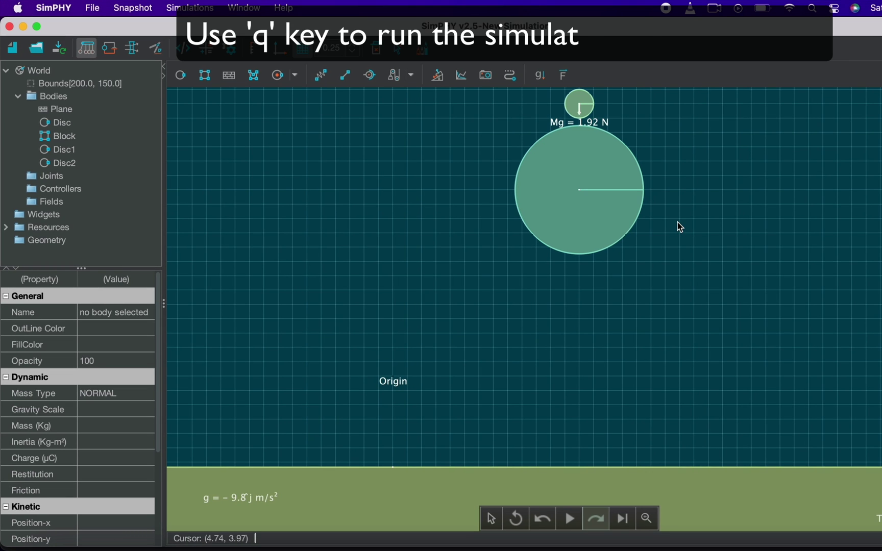
# - Step the small disc frame by frame onto the large disc through impact, then play at full speed
pyautogui.press('q')
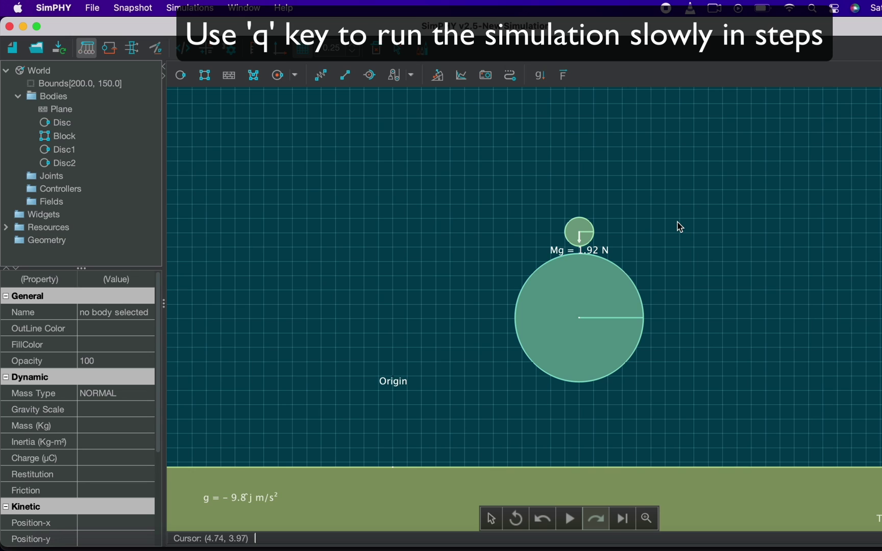
pyautogui.press('q')
pyautogui.press('q')
pyautogui.press('q')
pyautogui.press('q')
pyautogui.press('q')
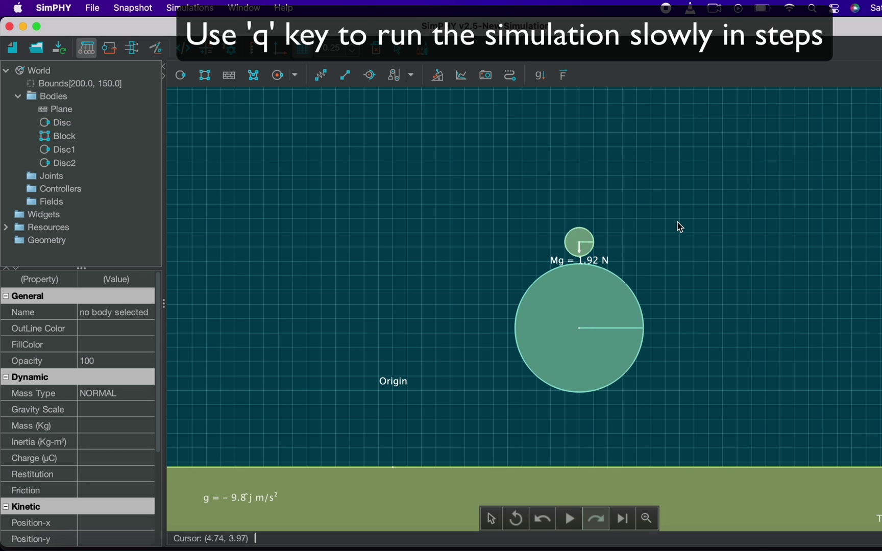
pyautogui.press('q')
pyautogui.press('q')
pyautogui.press('q')
pyautogui.press('q')
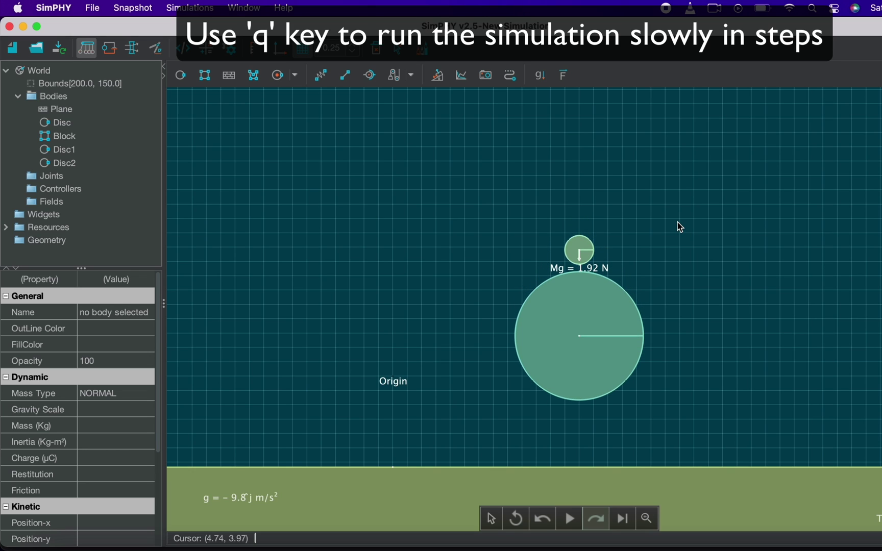
pyautogui.press('q')
pyautogui.press('q')
pyautogui.press('q')
pyautogui.press('q')
pyautogui.press('q')
pyautogui.press('q')
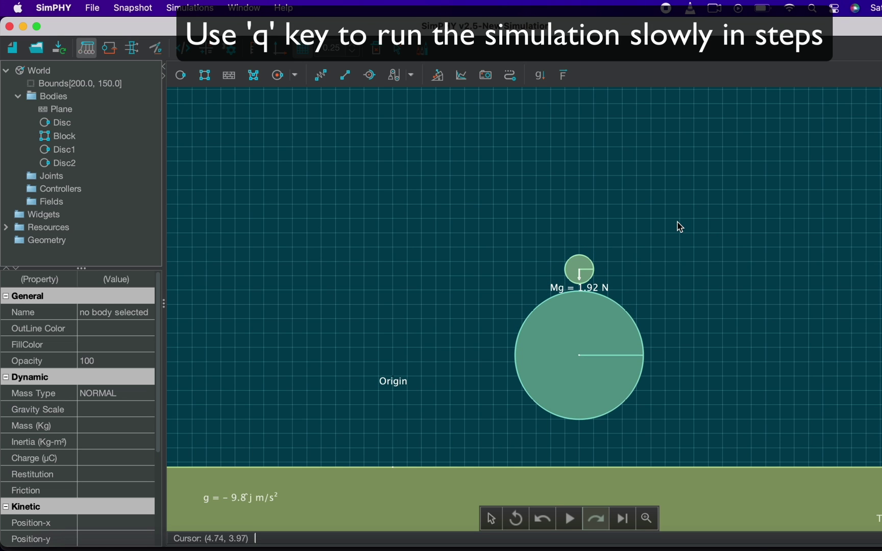
pyautogui.press('q')
pyautogui.press('q')
pyautogui.press('q')
pyautogui.press('q')
pyautogui.press('q')
pyautogui.press('q')
pyautogui.press('q')
pyautogui.press('q')
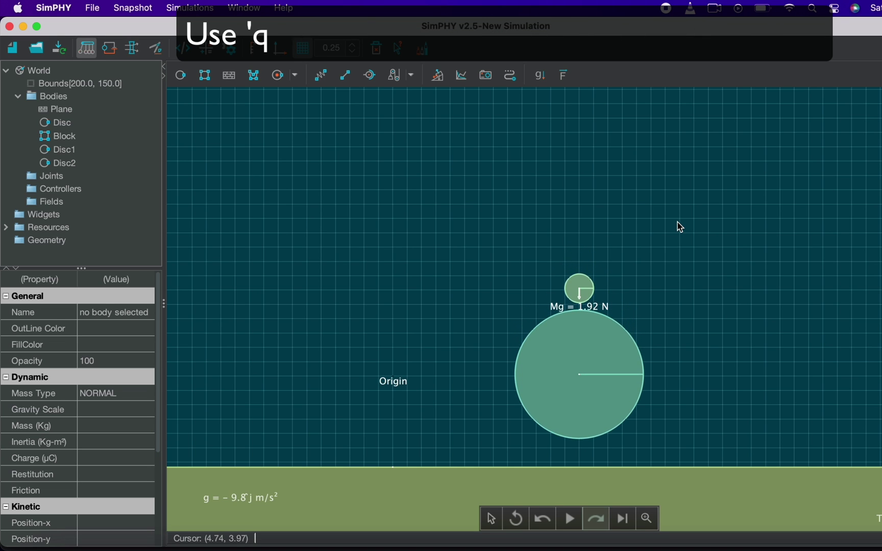
pyautogui.press('q')
pyautogui.press('q')
pyautogui.press('q')
pyautogui.press('q')
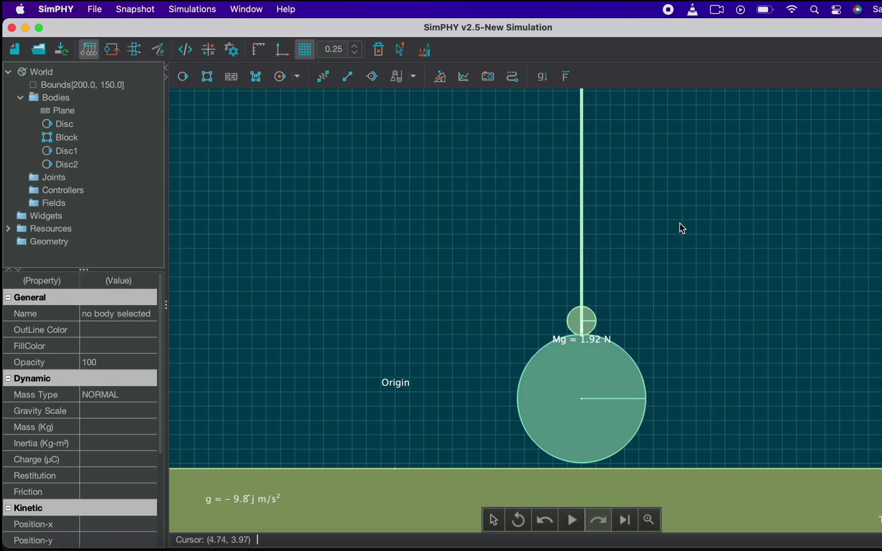
pyautogui.press('q')
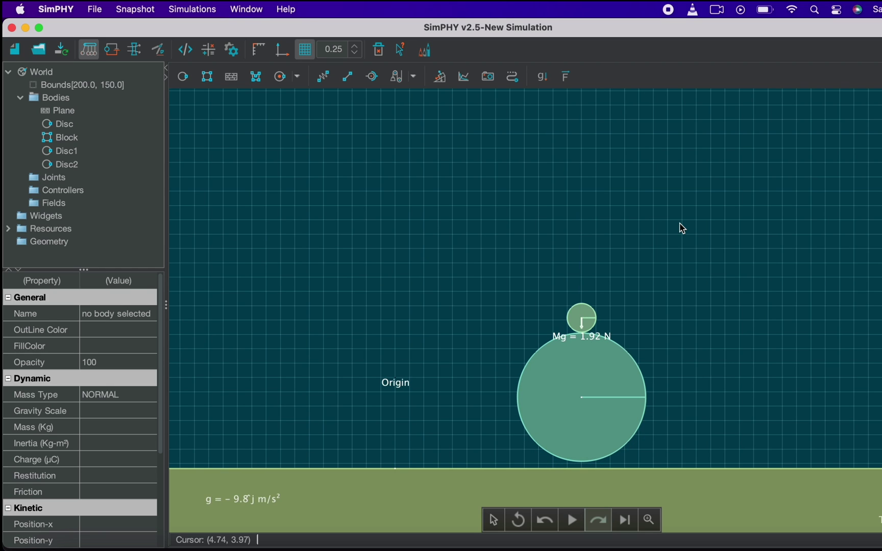
pyautogui.press('space')
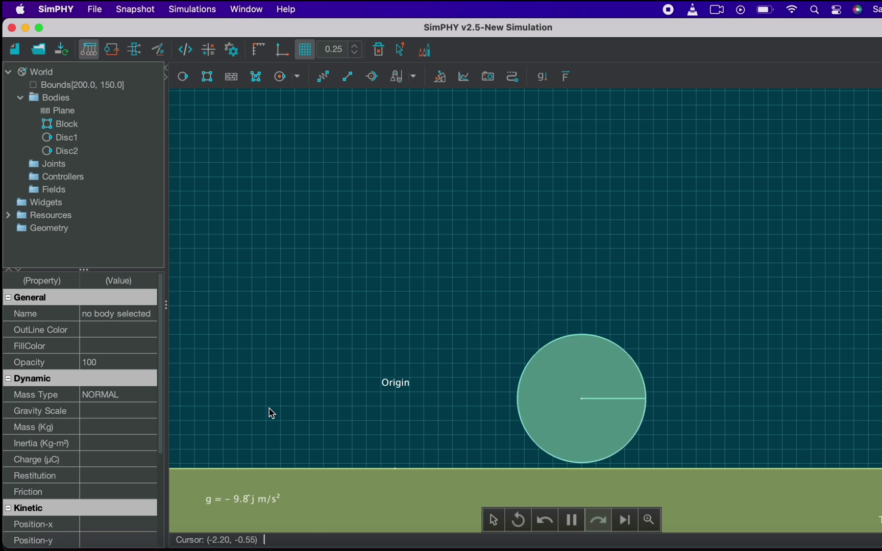
pyautogui.scroll(2, 269, 409)
pyautogui.scroll(-5, 269, 409)
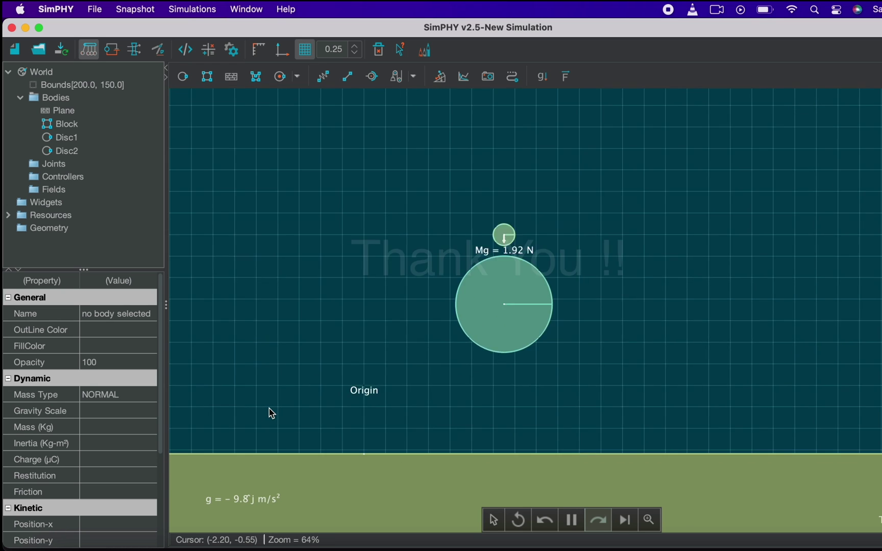